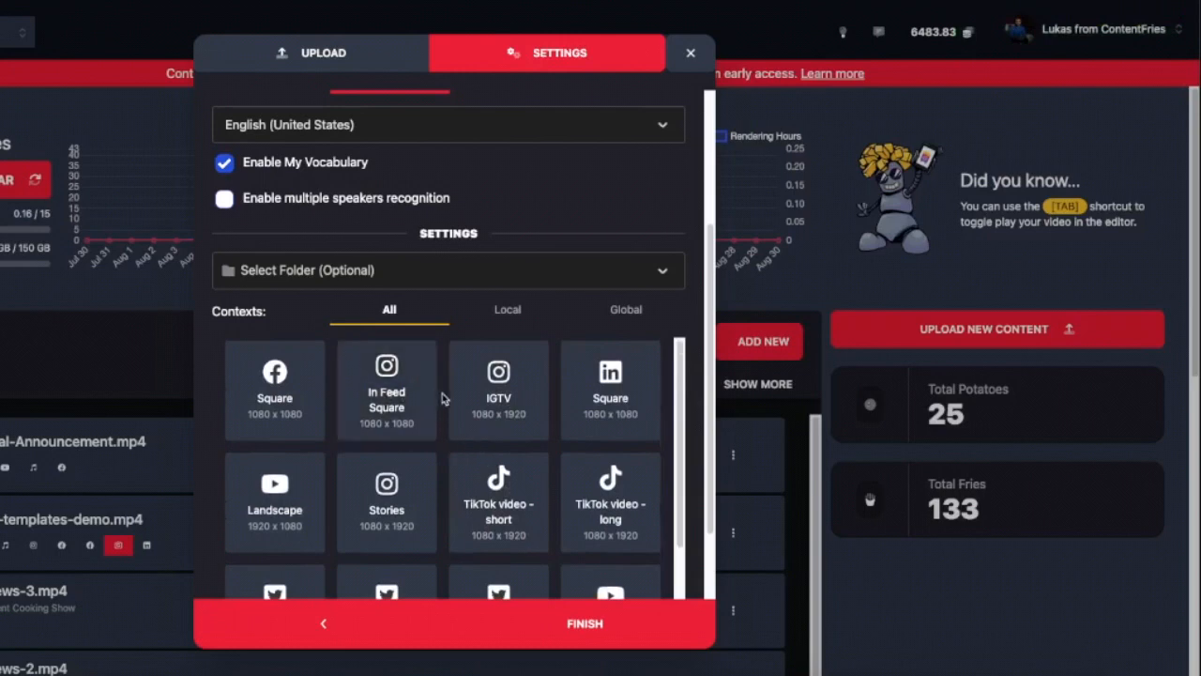
Select the Facebook Square, TikTok video - long, Instagram Reels, LinkedIn Landscape and 720 x 720 Twitter Square contexts, and finish the upload settings.
scroll(444, 399, down, 1)
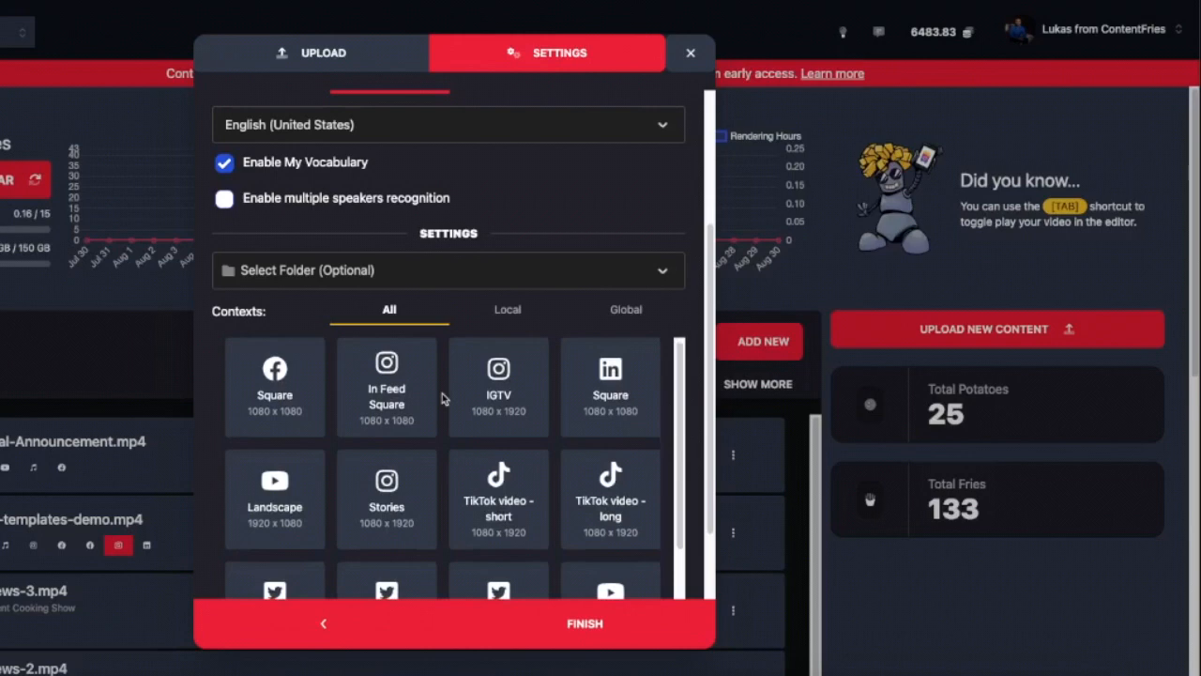
scroll(444, 399, down, 2)
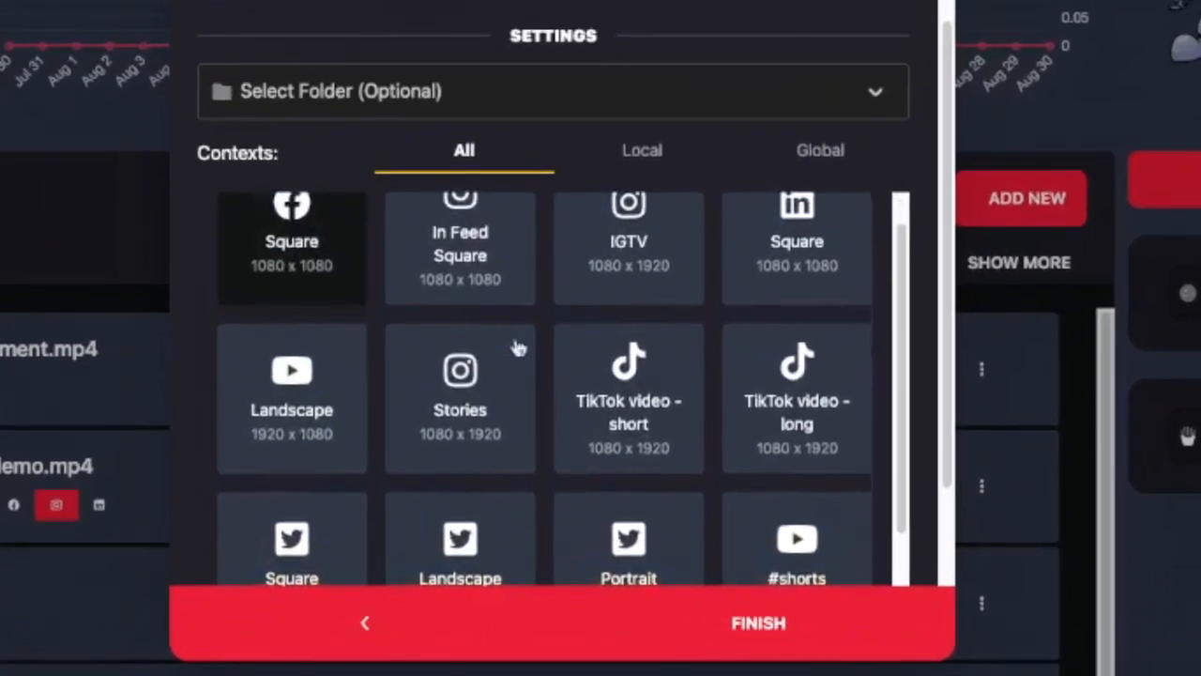
scroll(549, 338, down, 2)
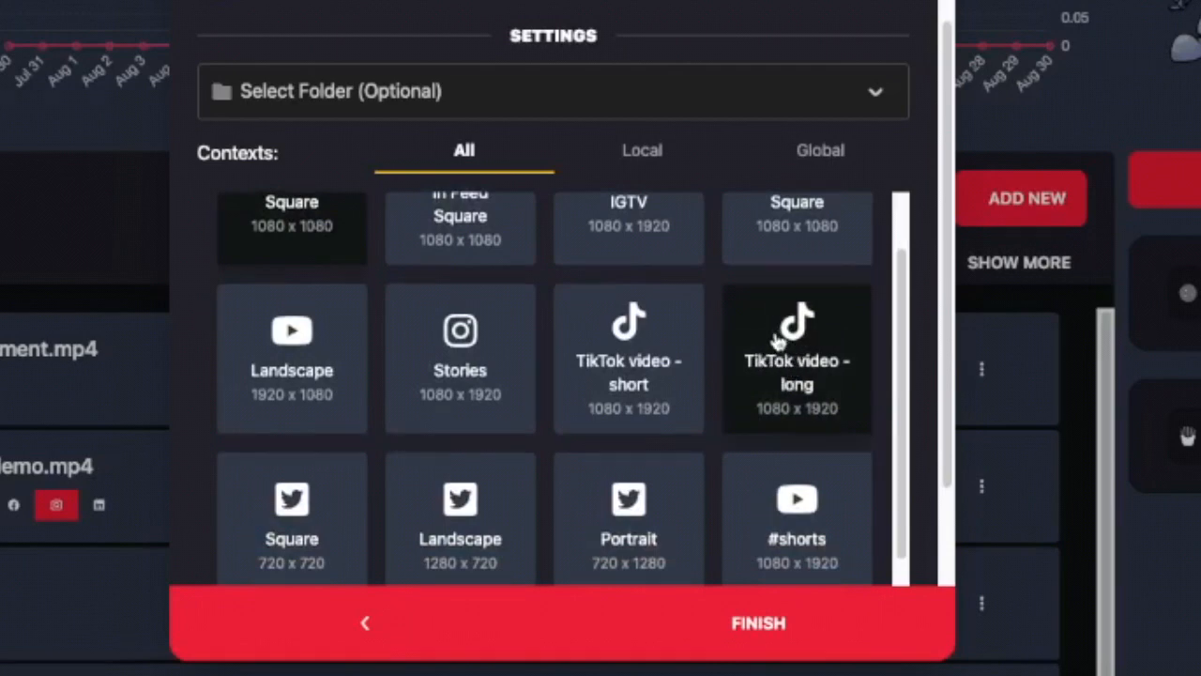
click(805, 378)
scroll(698, 361, up, 3)
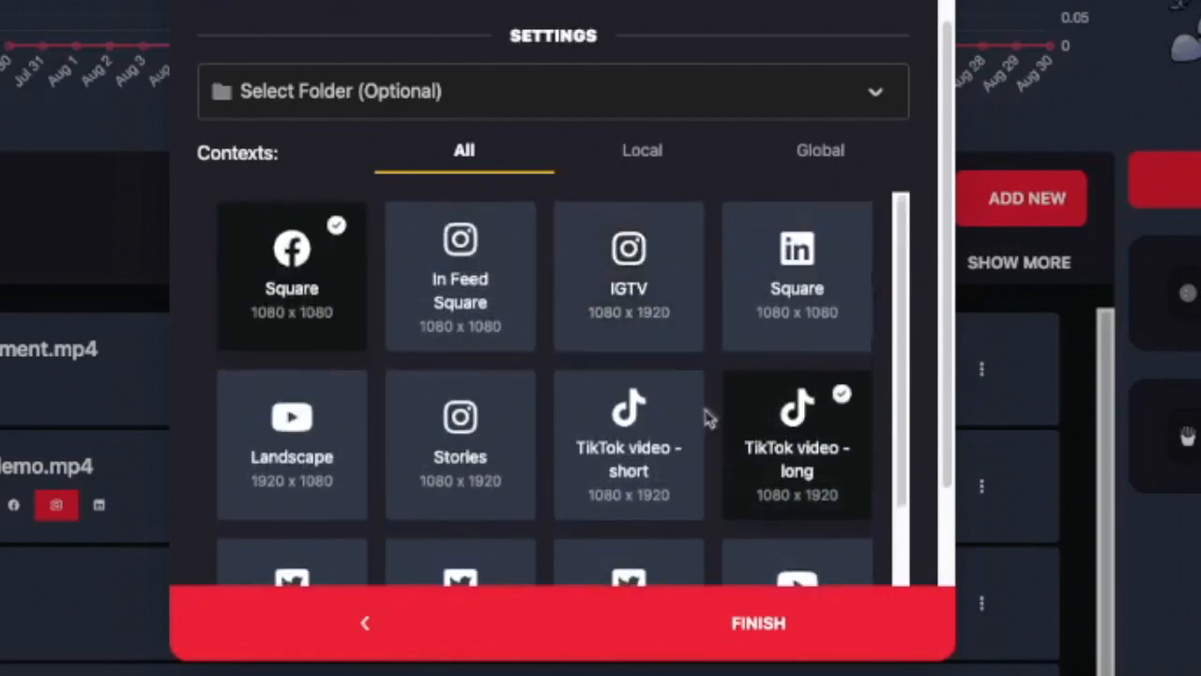
scroll(710, 416, down, 5)
click(316, 429)
scroll(716, 455, down, 1)
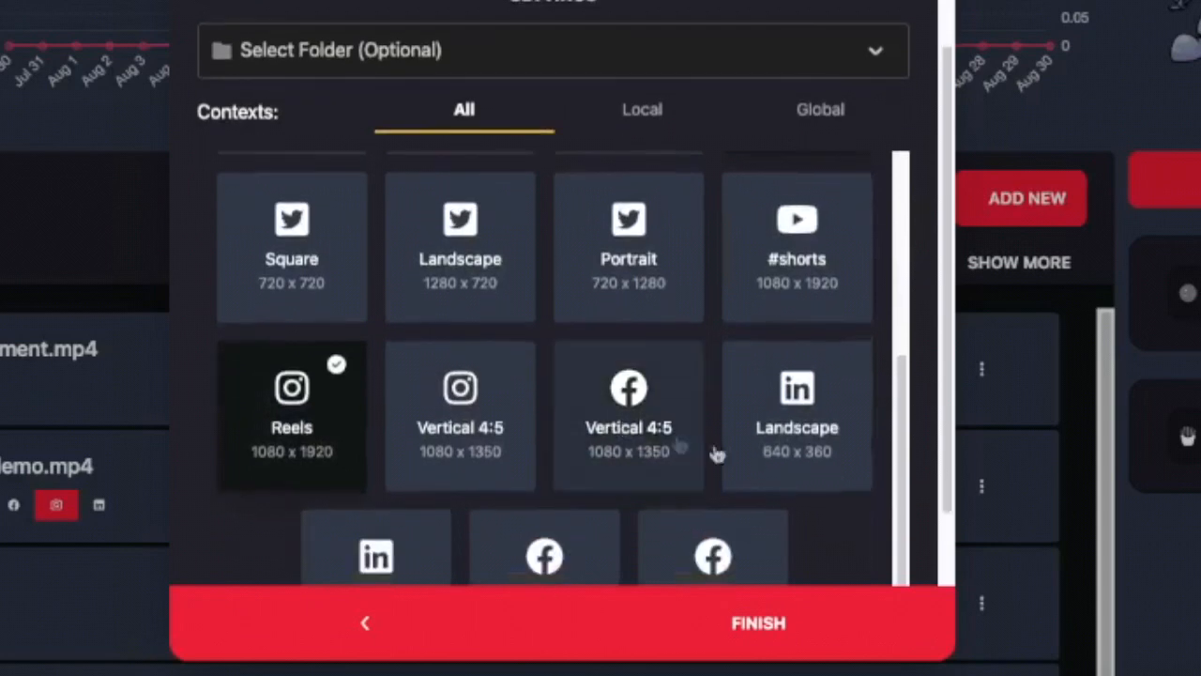
scroll(716, 455, down, 3)
click(775, 293)
click(341, 141)
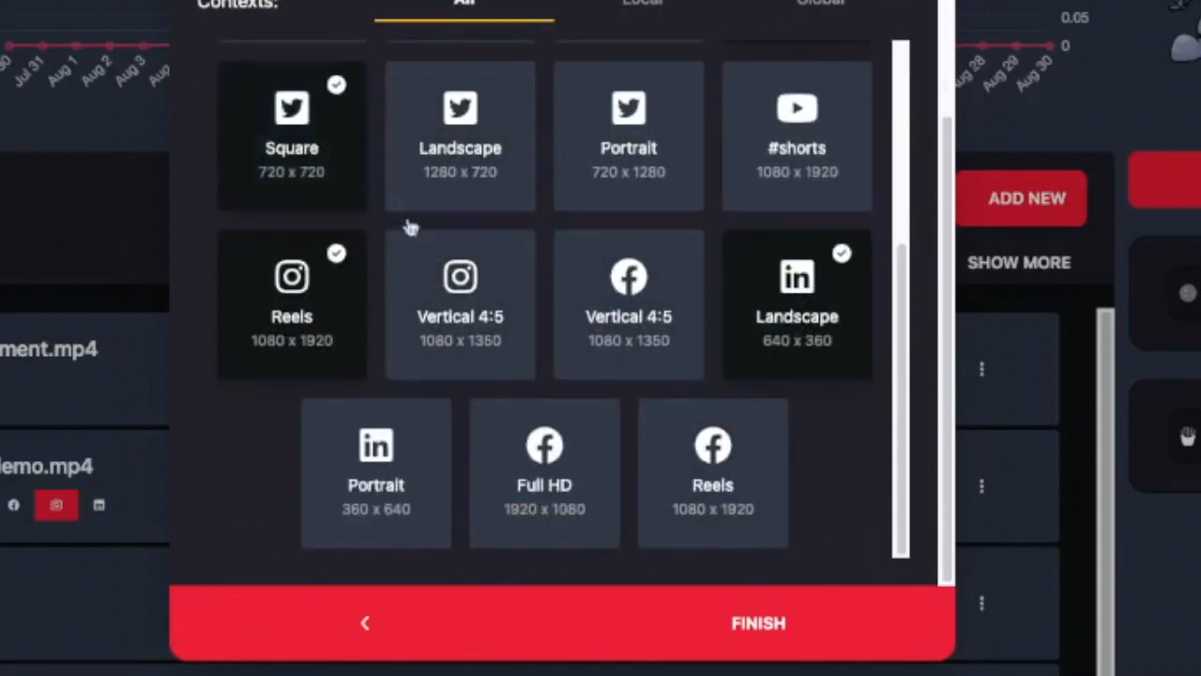
click(760, 625)
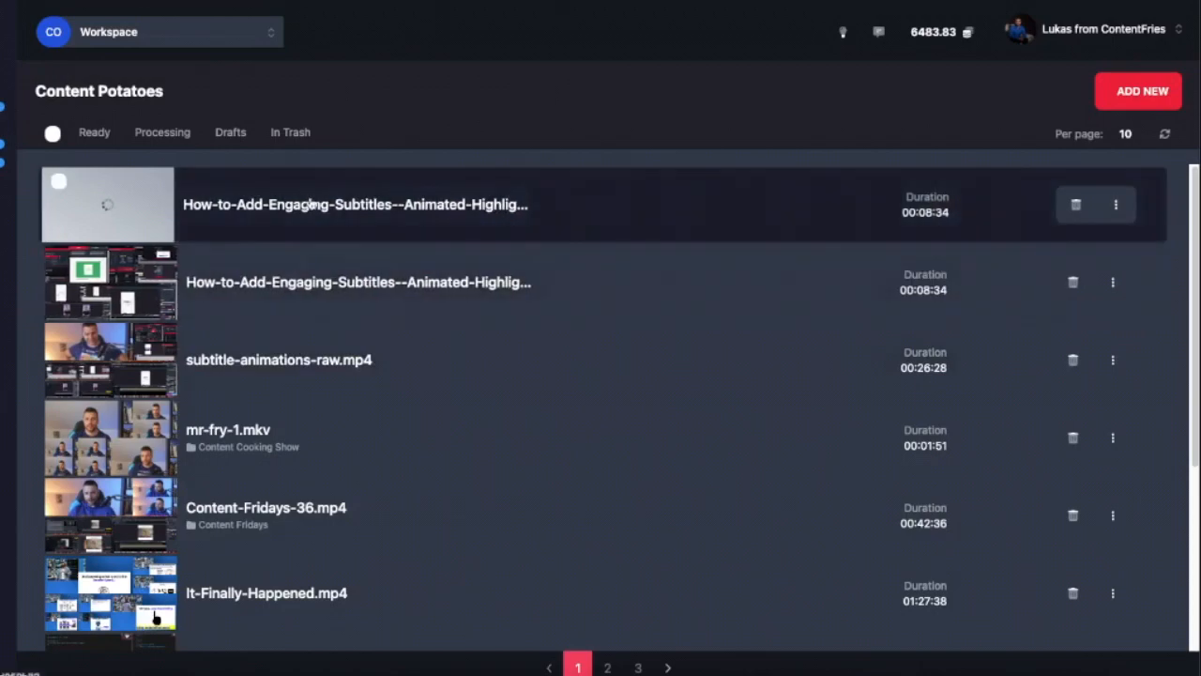
Open the already processed How-to-Add-Engaging-Subtitles video and briefly highlight its transcript from "Once you log into" through "a portrait video".
click(375, 292)
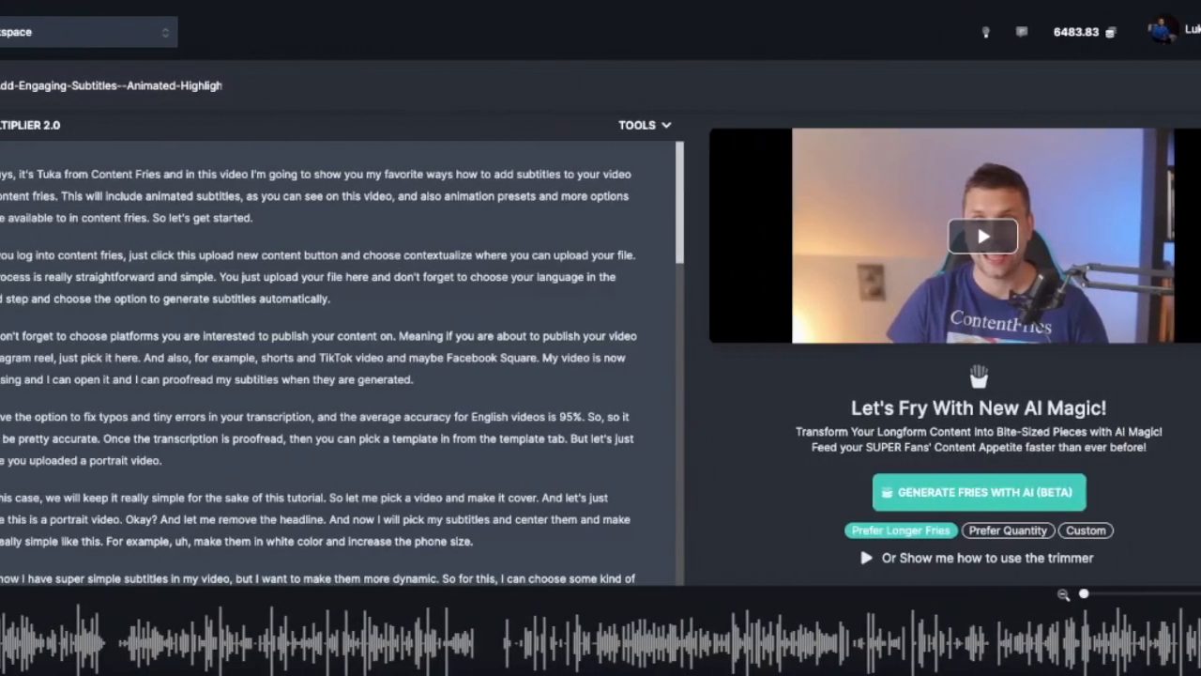
drag(0, 255, 471, 454)
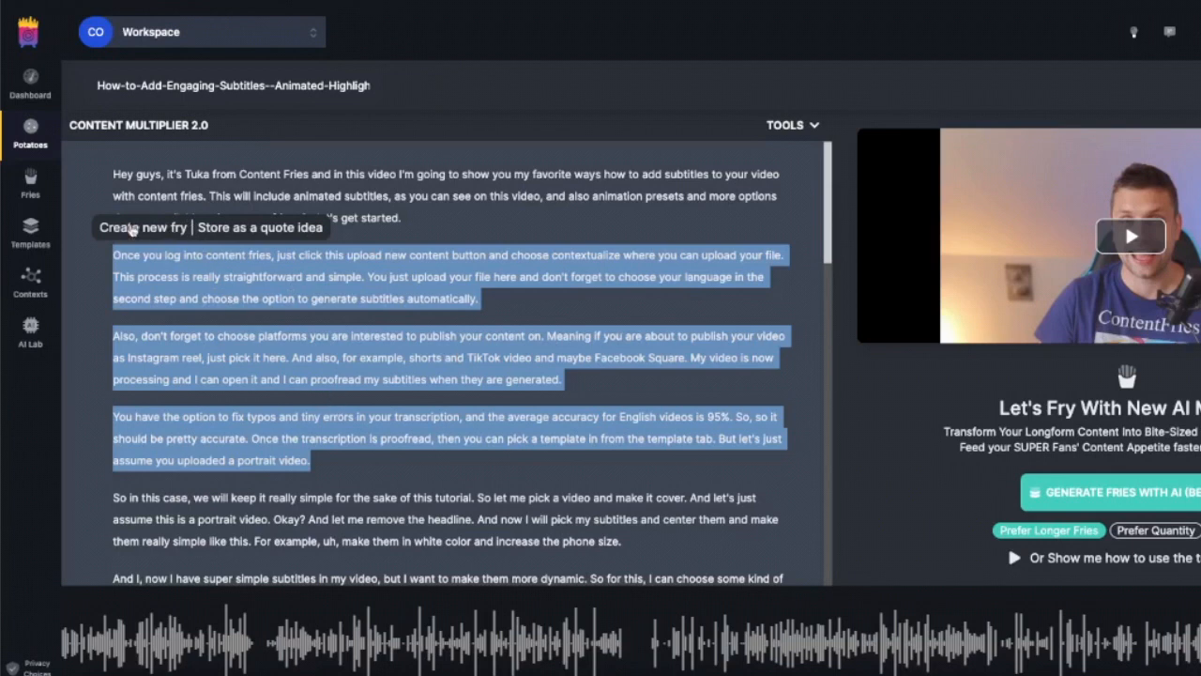
click(390, 274)
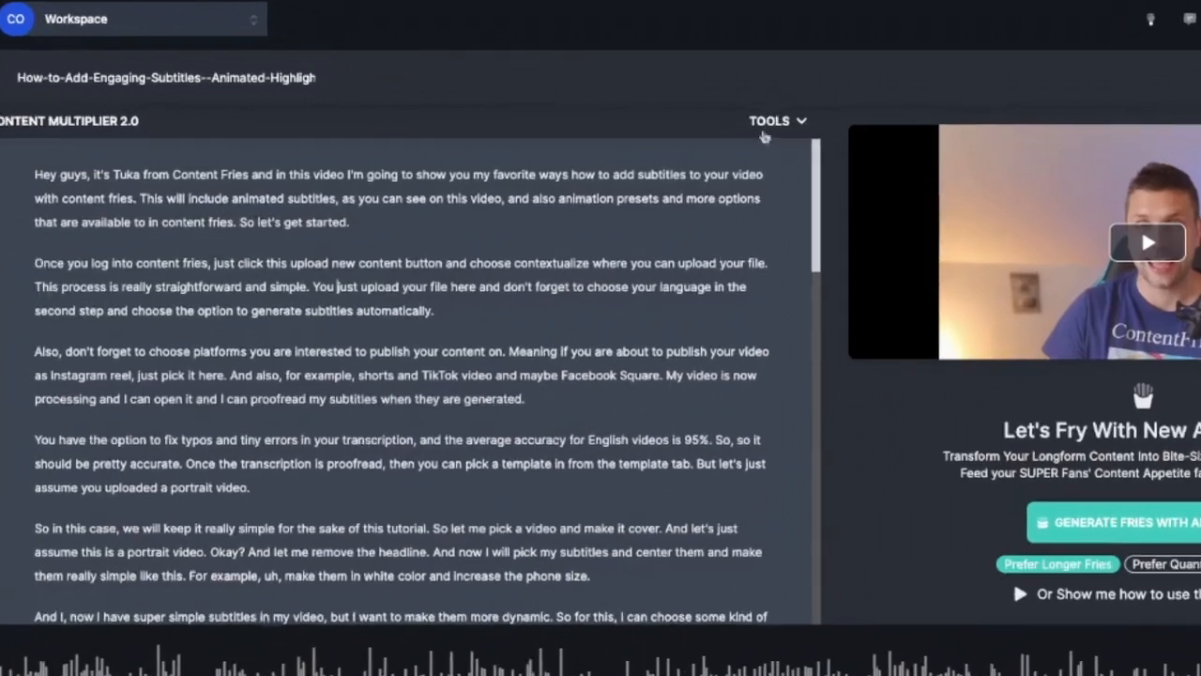
Remove the listed filler words from the transcript and also from the video.
click(783, 127)
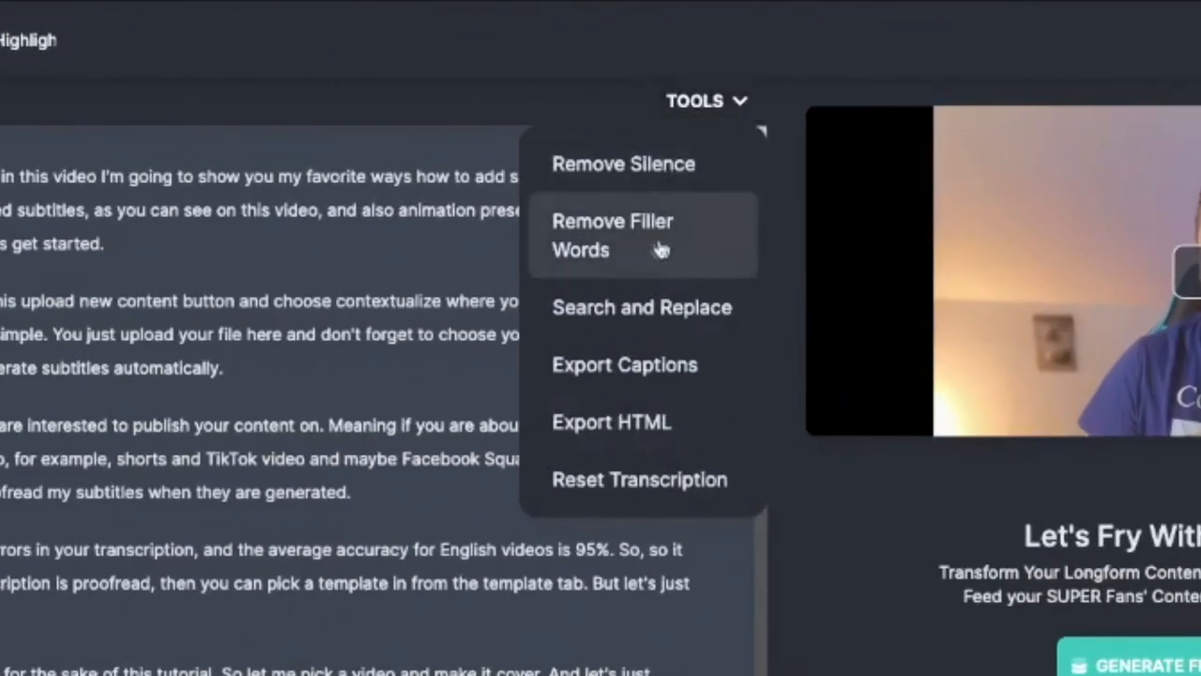
click(676, 239)
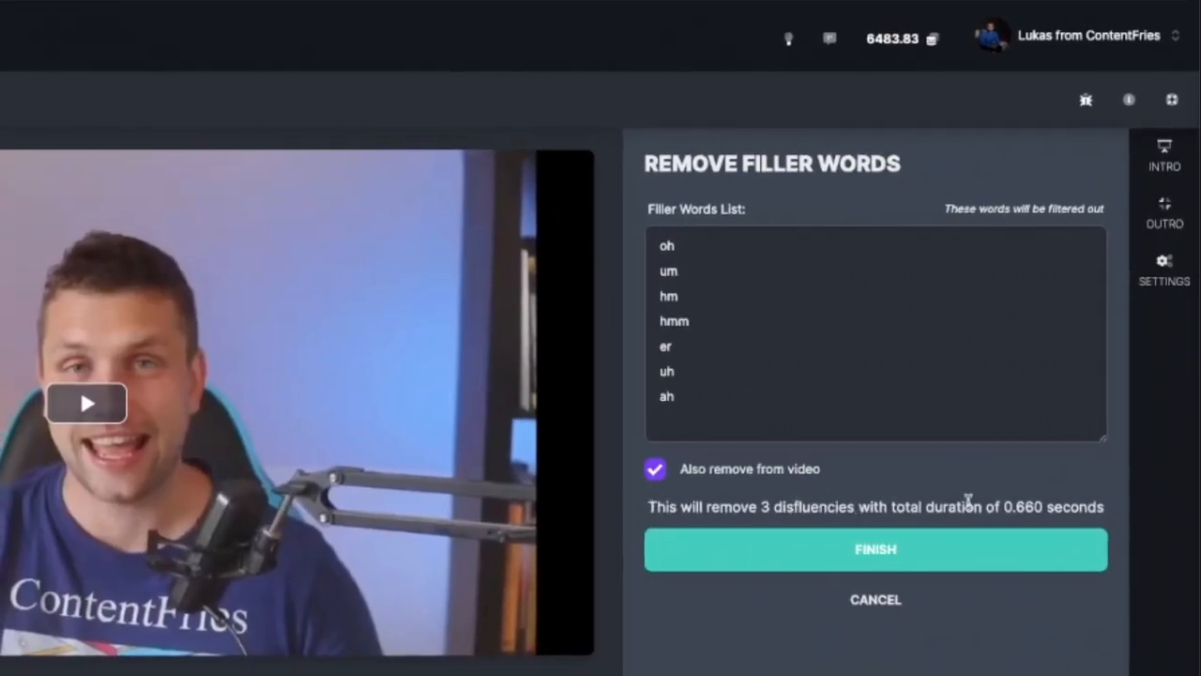
click(855, 551)
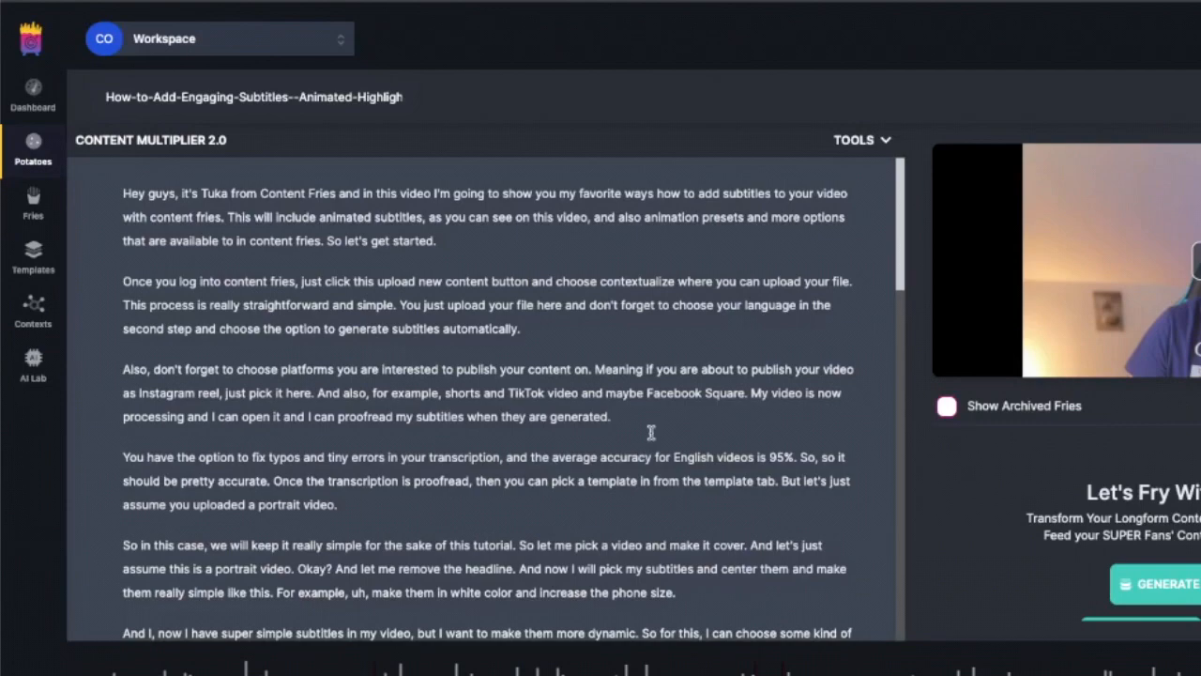
Remove silences longer than 0.5 seconds using a 2% noise threshold and 0.2 seconds of padding between audible parts.
click(882, 145)
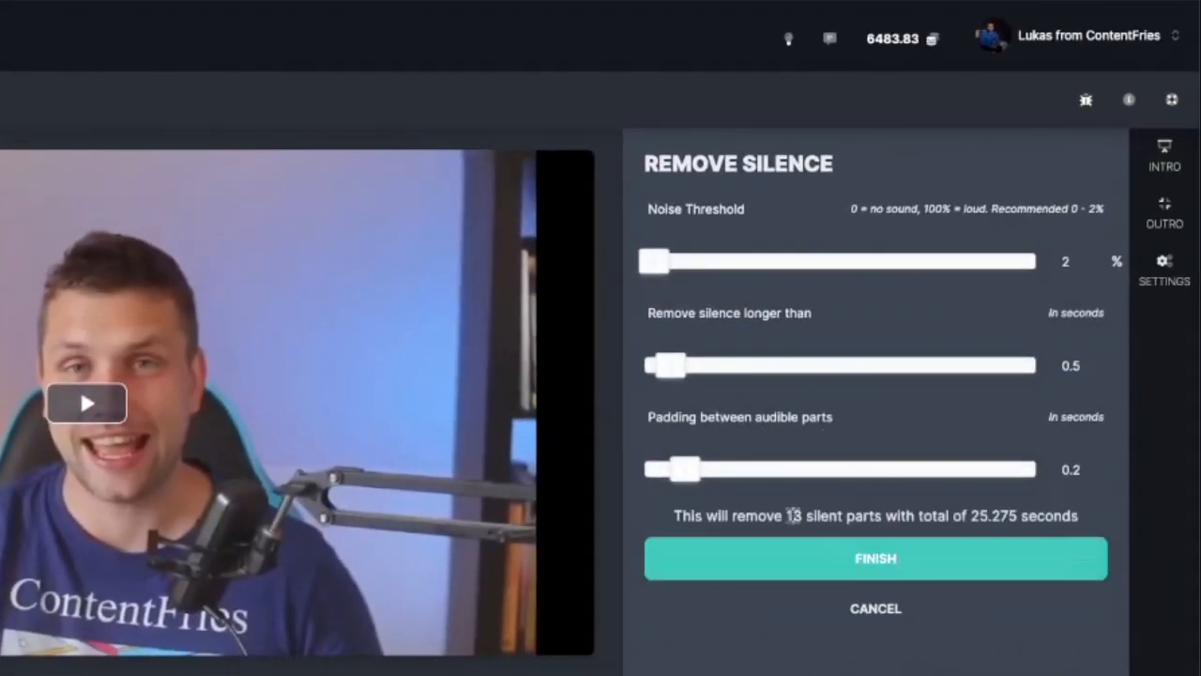
click(762, 563)
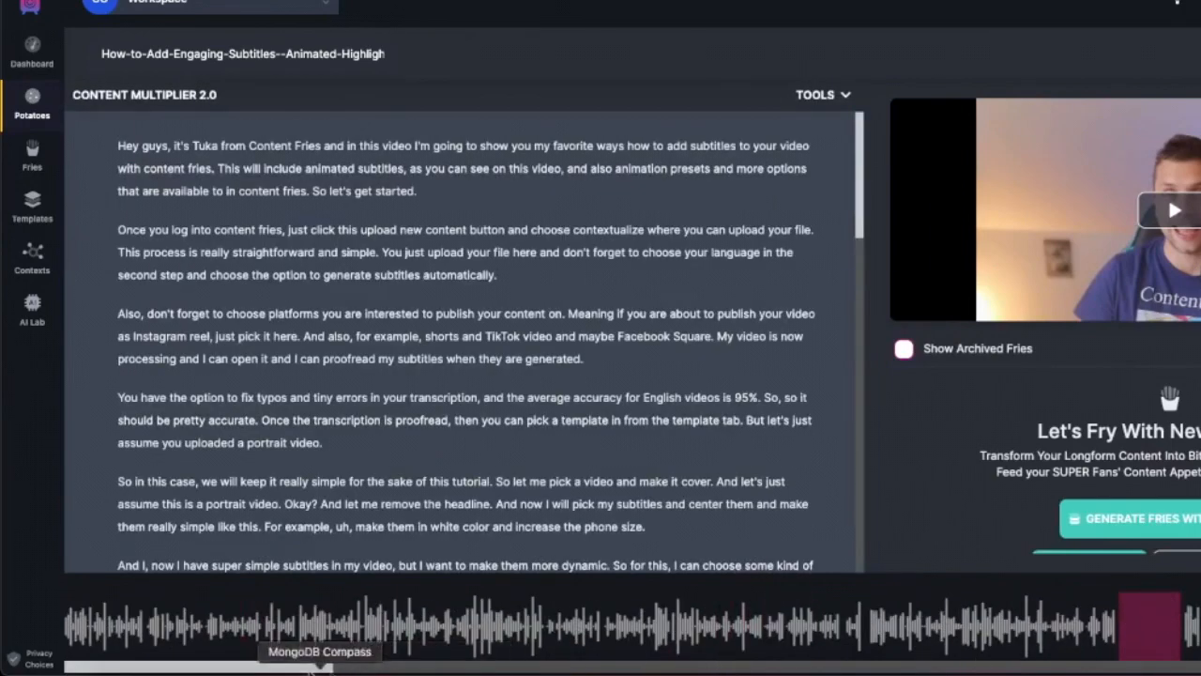
Play the video around the marked silent section, pause it, and zoom the waveform out to review the cuts.
scroll(315, 657, right, 10)
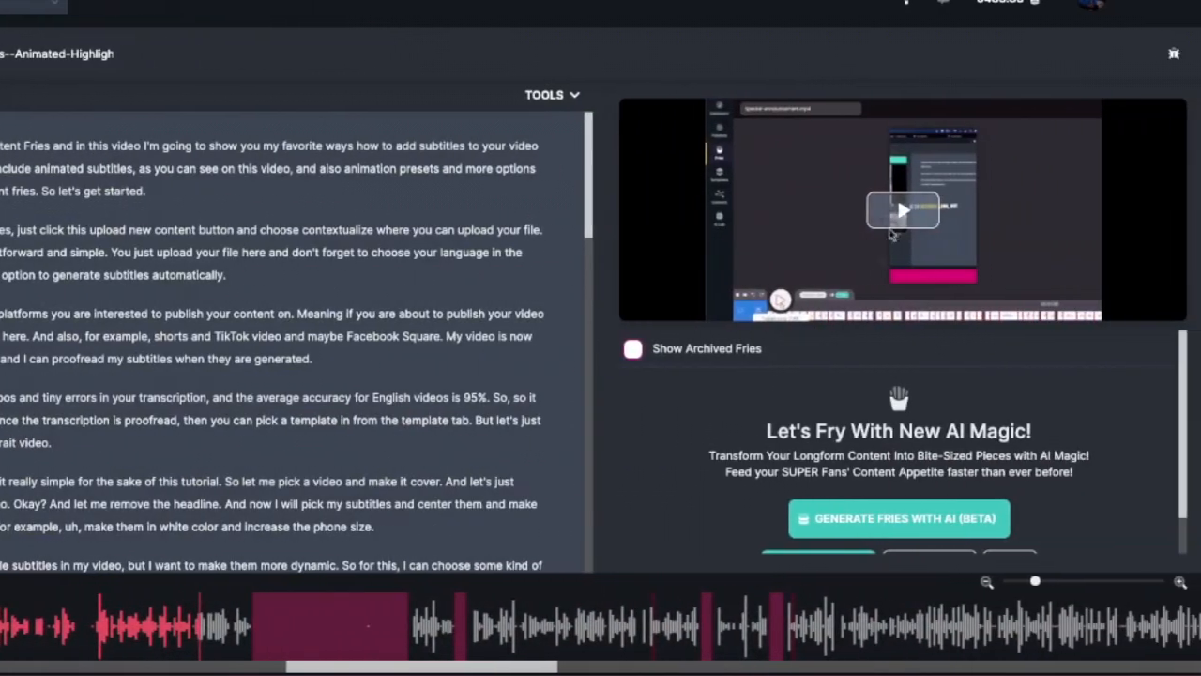
click(896, 224)
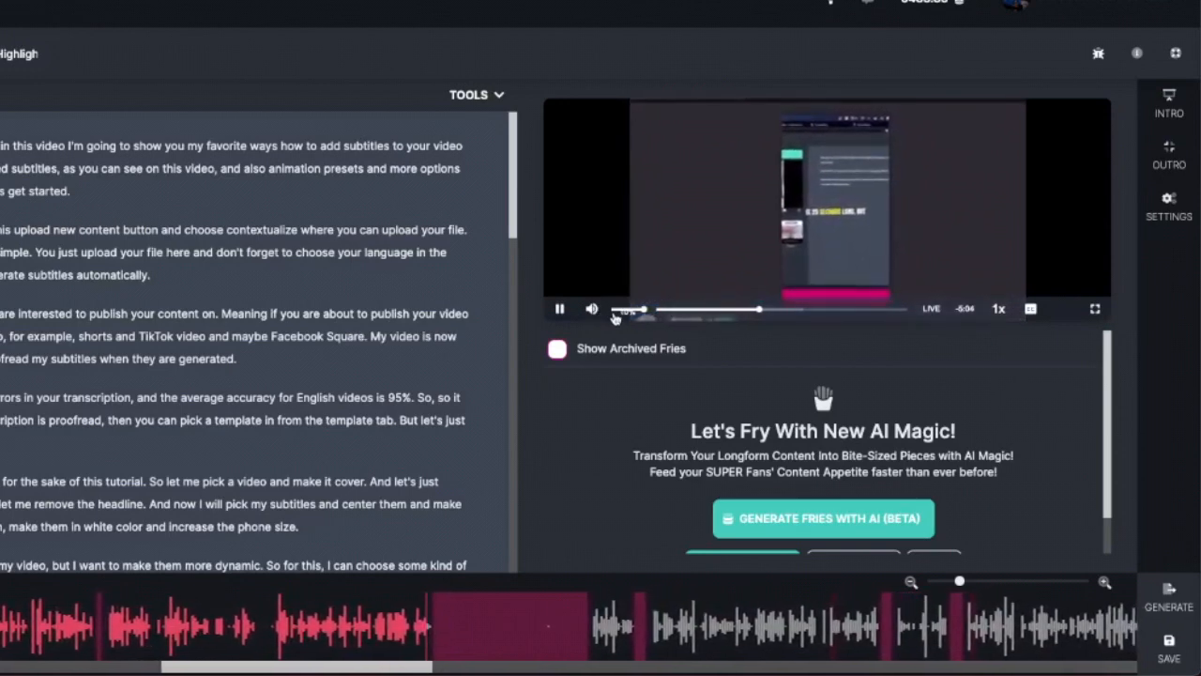
click(563, 310)
mouse_move(329, 626)
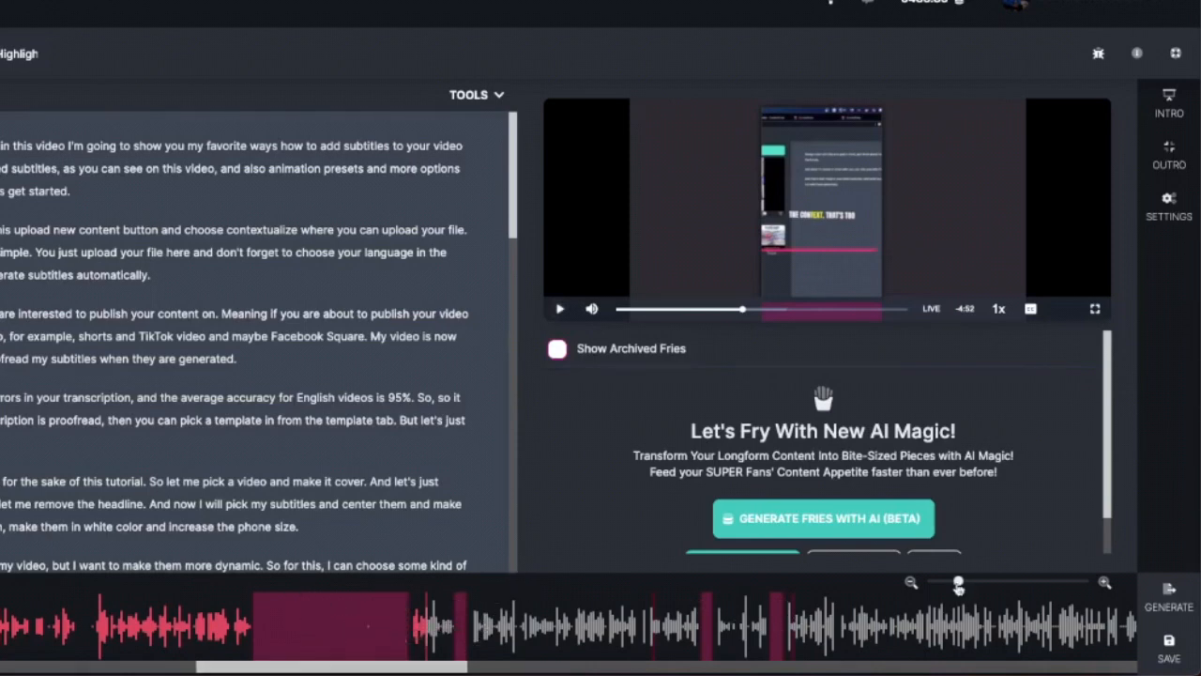
drag(959, 584, 932, 582)
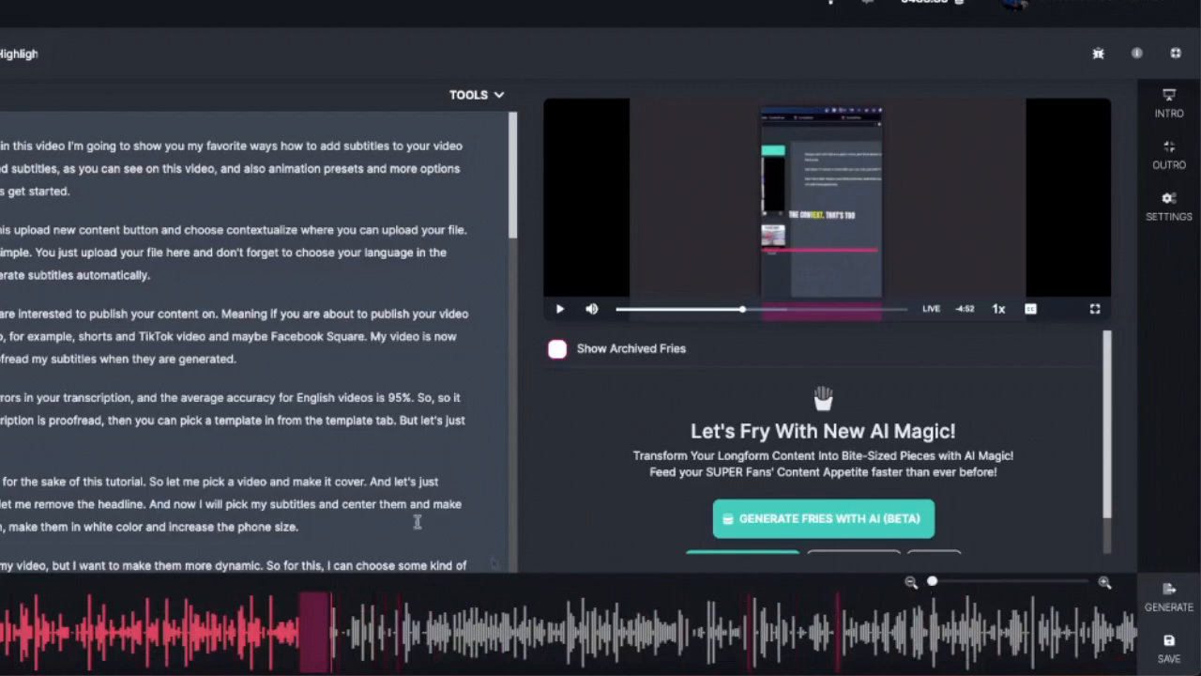
Generate fries with AI using the Prefer Quantity option.
scroll(826, 413, down, 2)
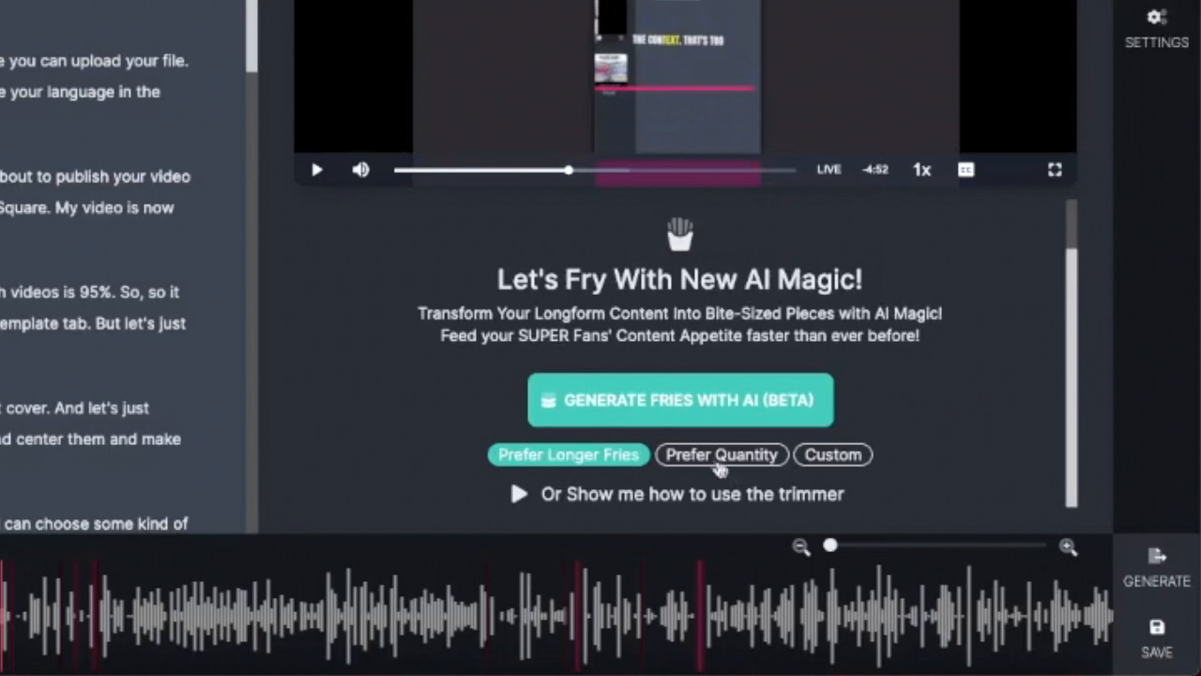
click(720, 459)
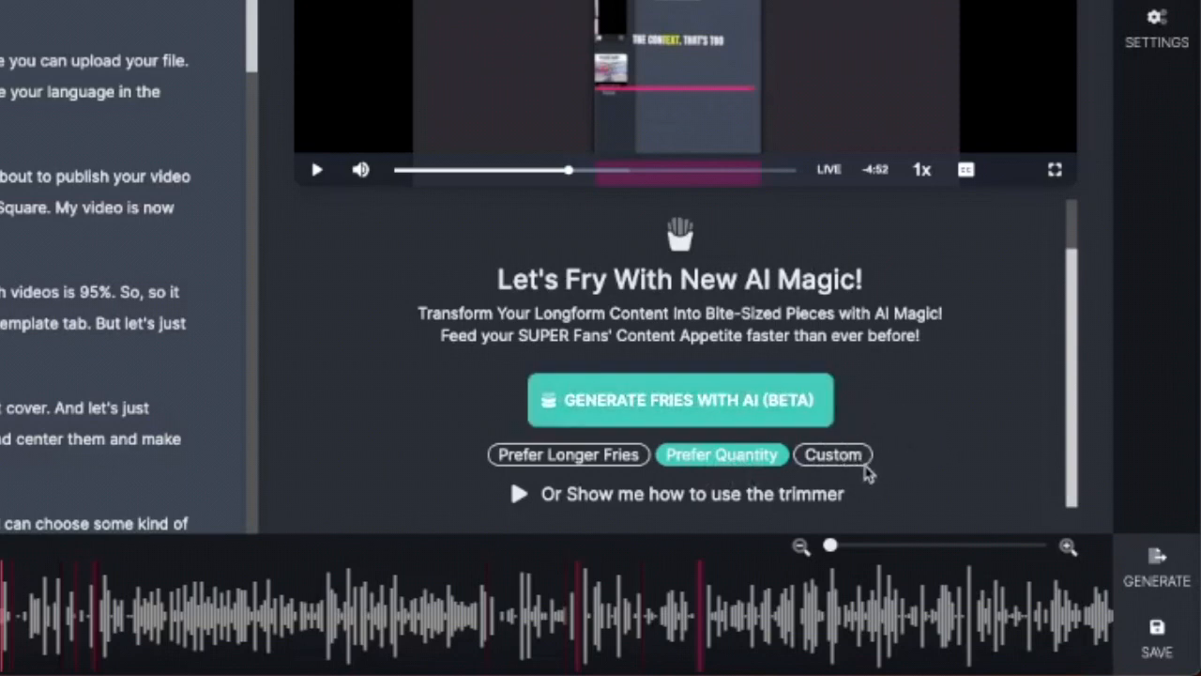
click(699, 410)
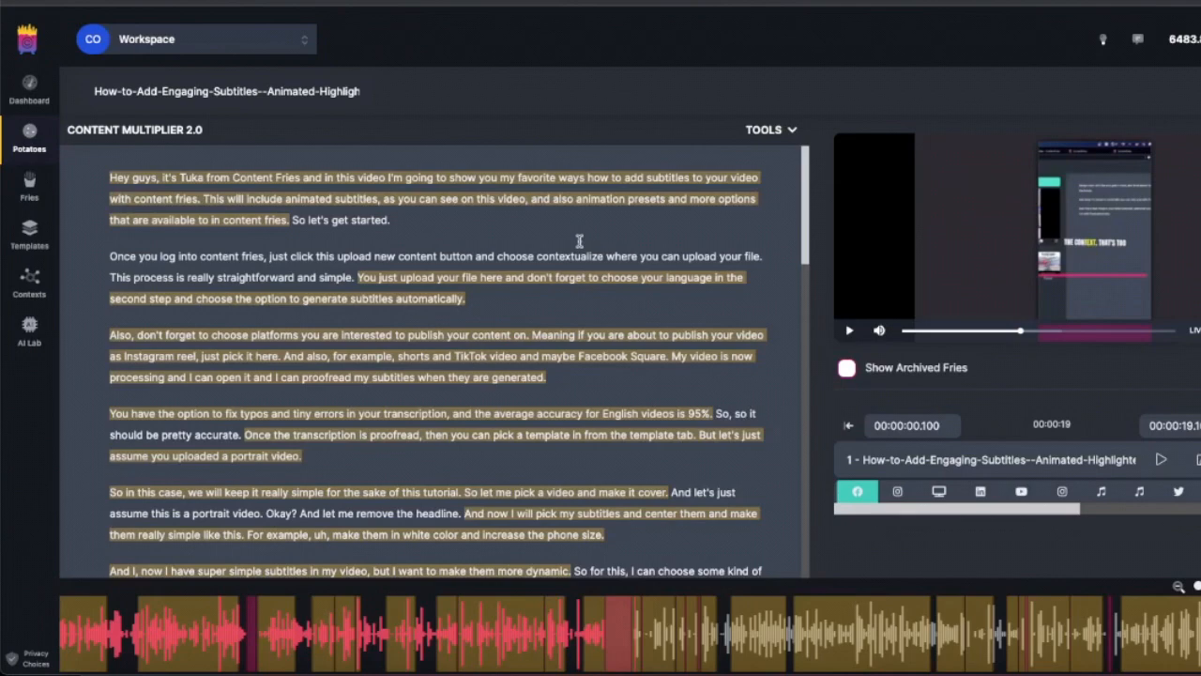
Examine the opening AI-marked transcript passage, from "Hey guys" to "available to in content fries", by highlighting it.
scroll(579, 242, down, 1)
scroll(579, 242, up, 1)
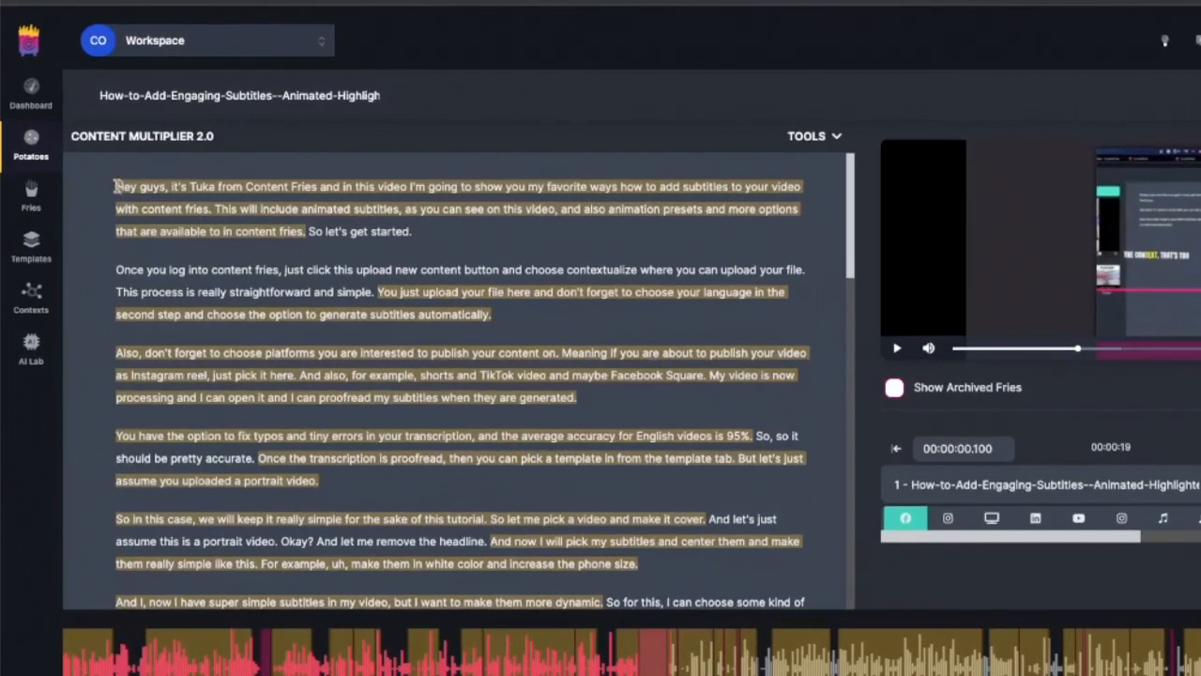
drag(125, 162, 290, 220)
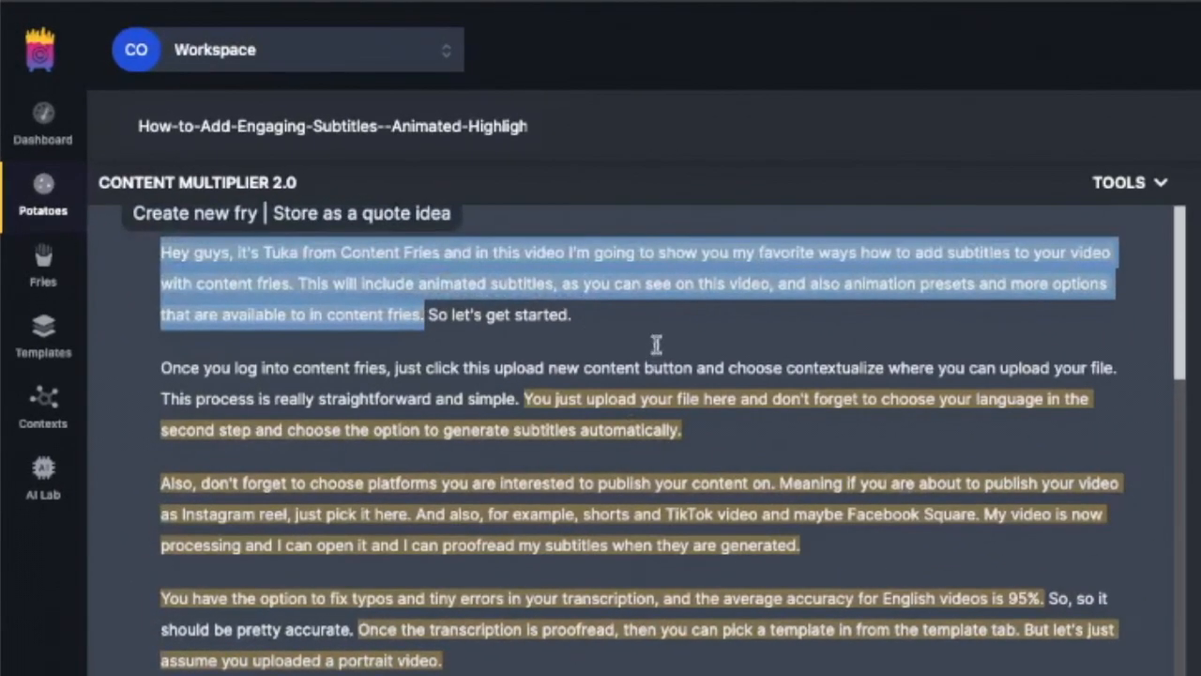
click(652, 346)
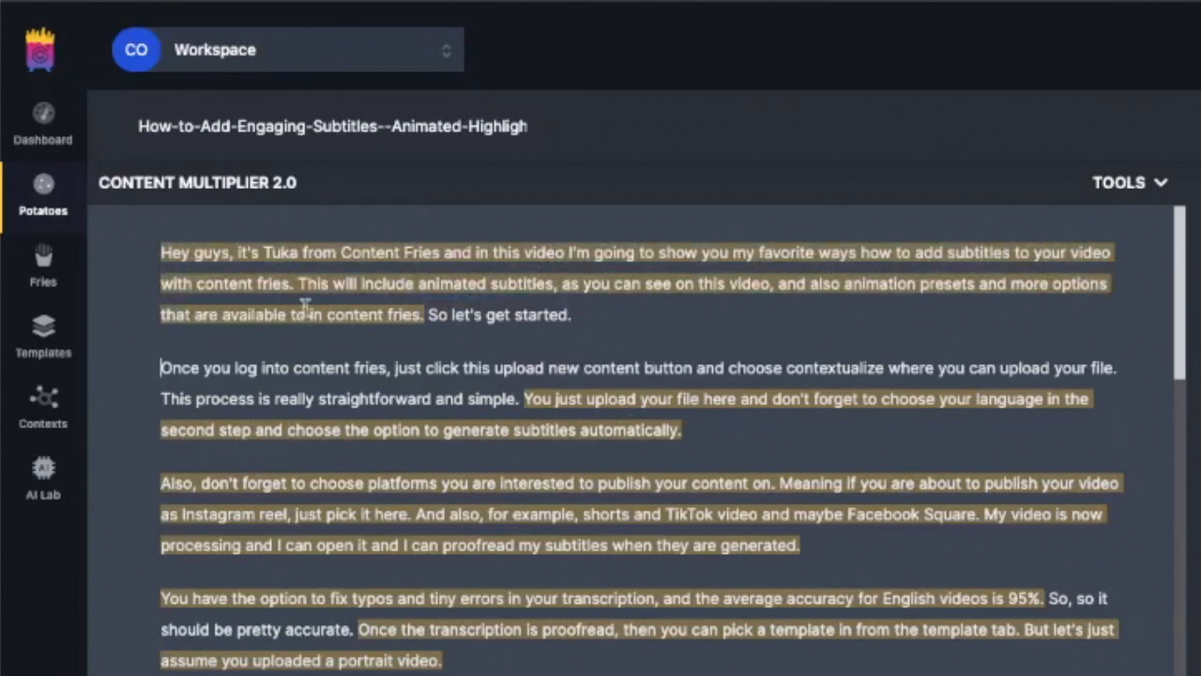
drag(162, 251, 373, 321)
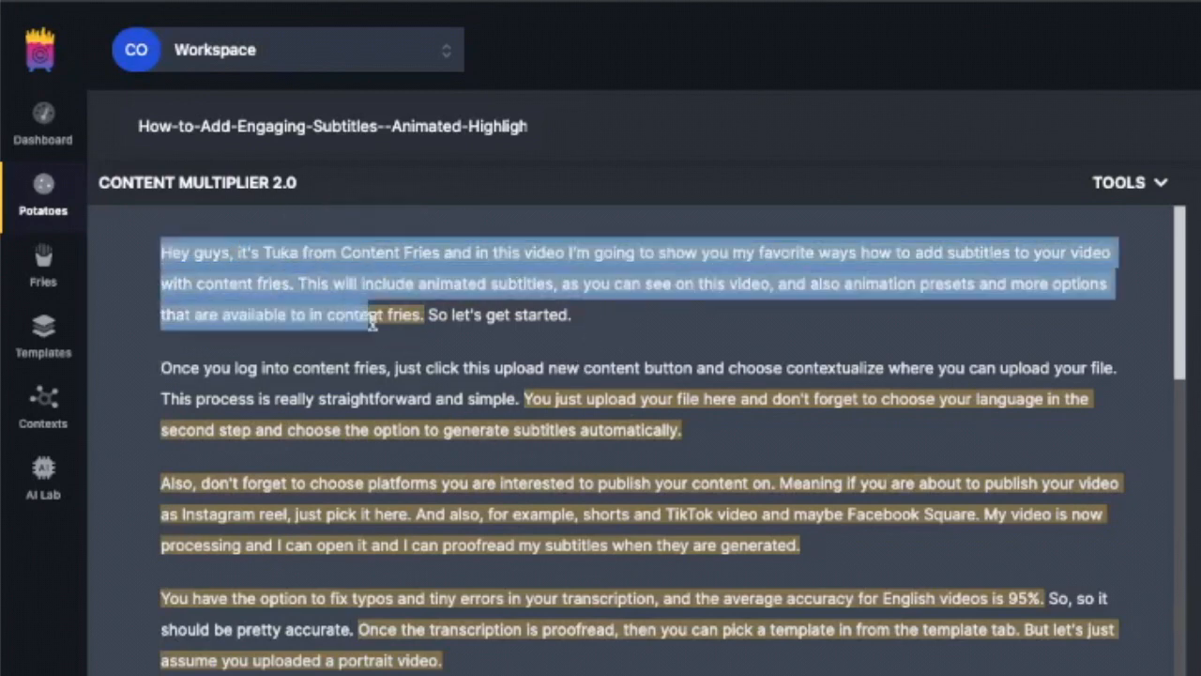
click(537, 324)
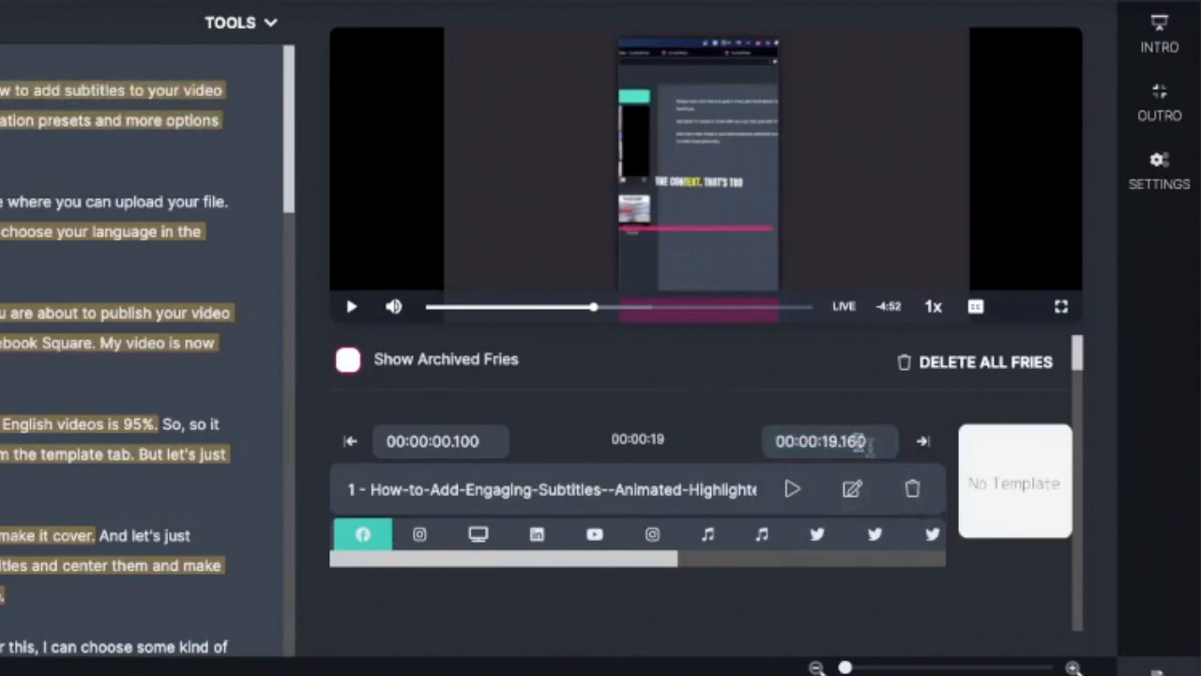
Delete the first generated fry, which covers the video's opening, and approve its removal.
click(912, 488)
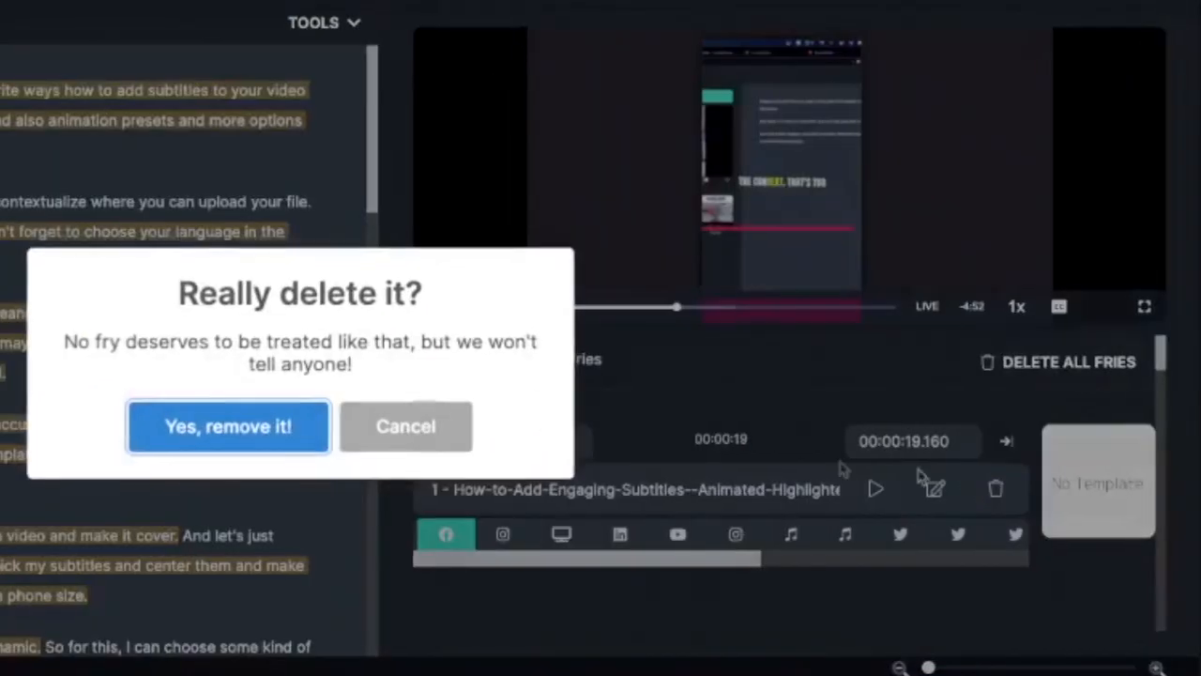
click(229, 424)
scroll(65, 255, down, 1)
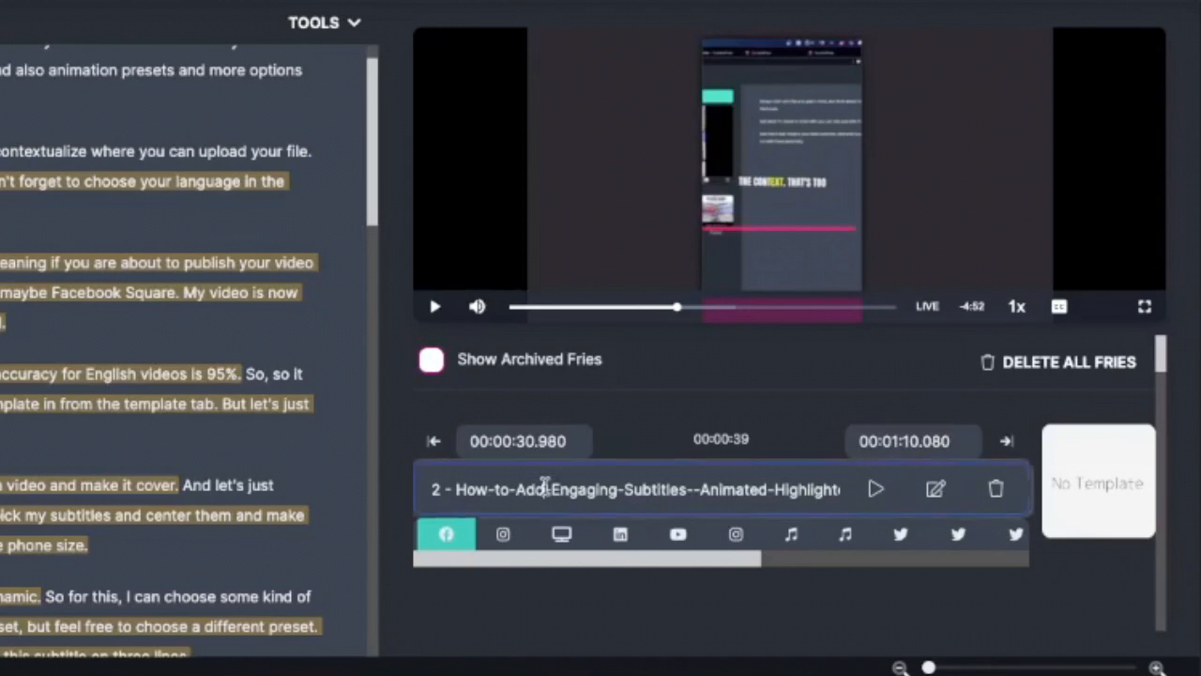
Rename the fry starting at 00:00:30.980 as "How to transcribe videos quickly with ContentFries".
triple_click(544, 485)
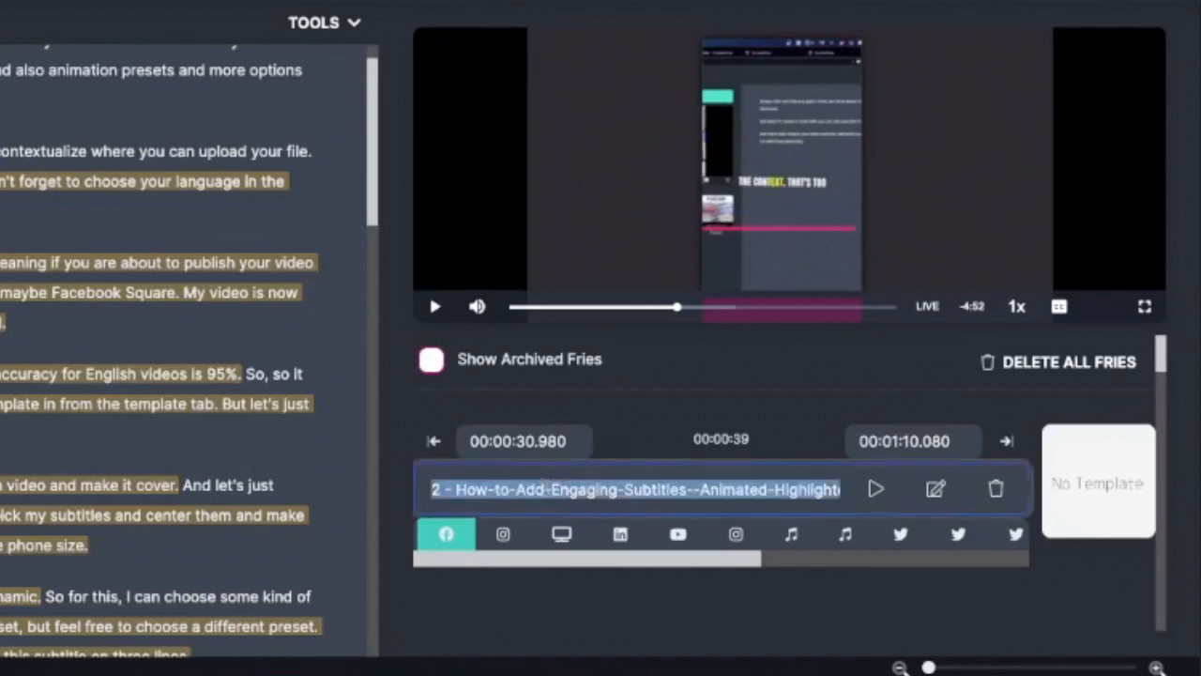
text(How to transcribe videos quickly with ContentFries)
scroll(485, 489, down, 1)
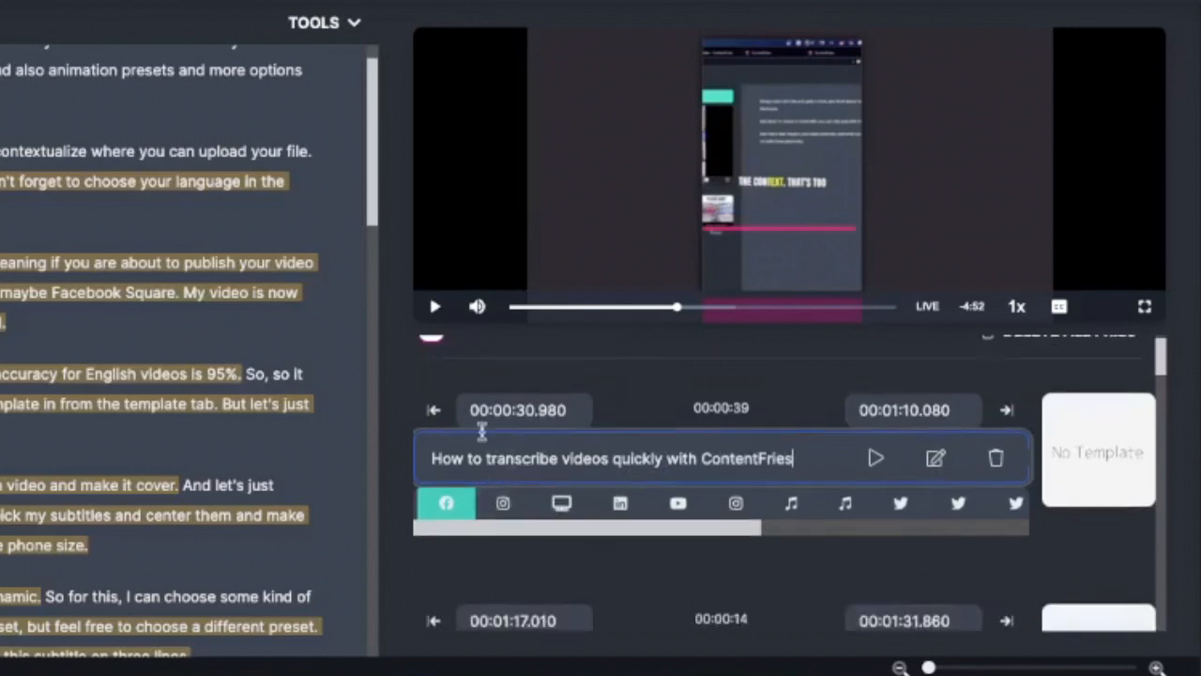
Look through the generated fries and apply the "AI Generates Incredible Content Fries" template to the renamed transcription fry.
scroll(260, 441, down, 15)
scroll(256, 459, down, 3)
scroll(257, 456, up, 15)
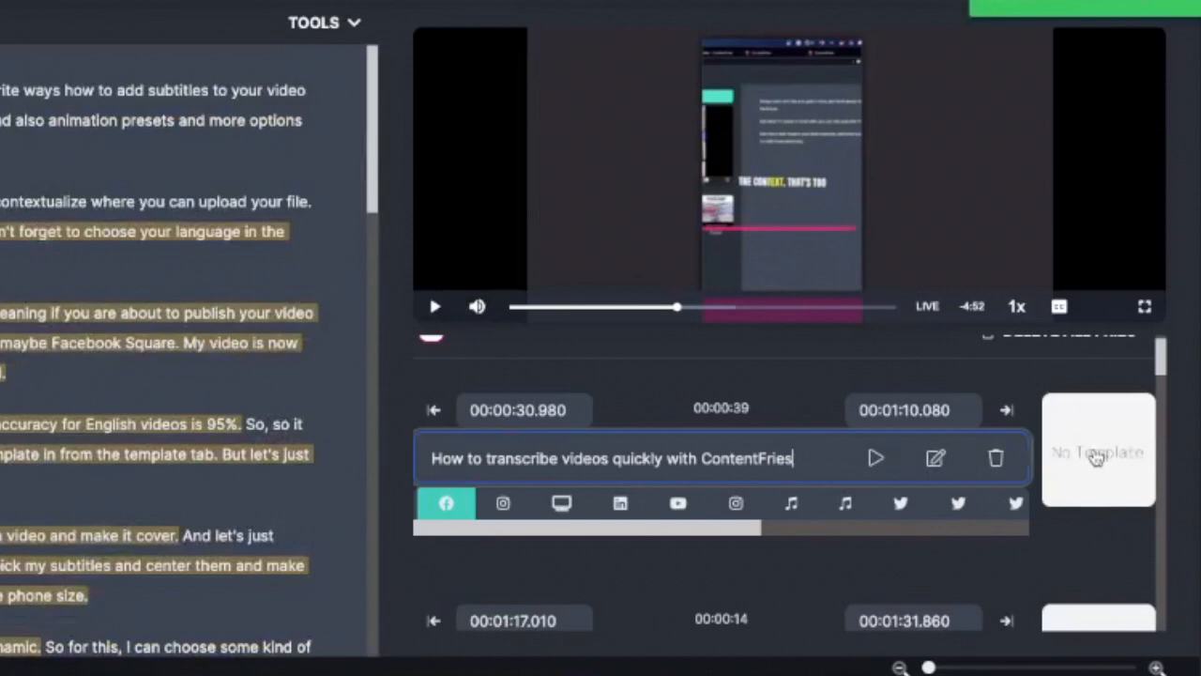
click(1108, 447)
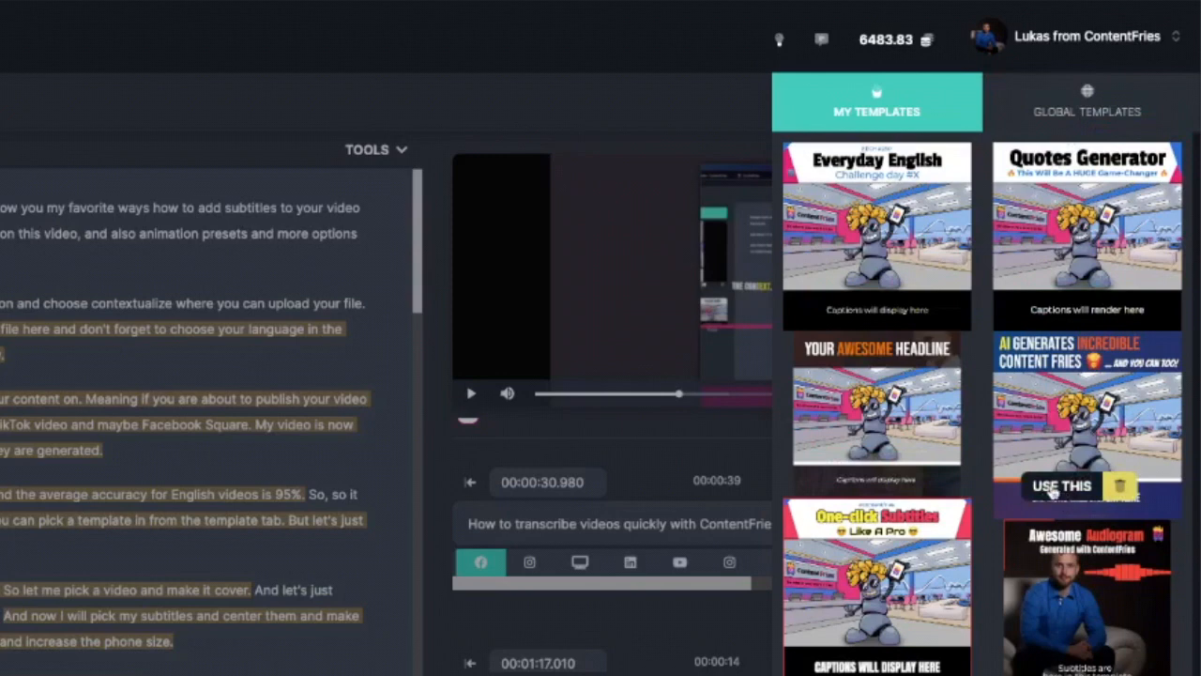
click(1062, 488)
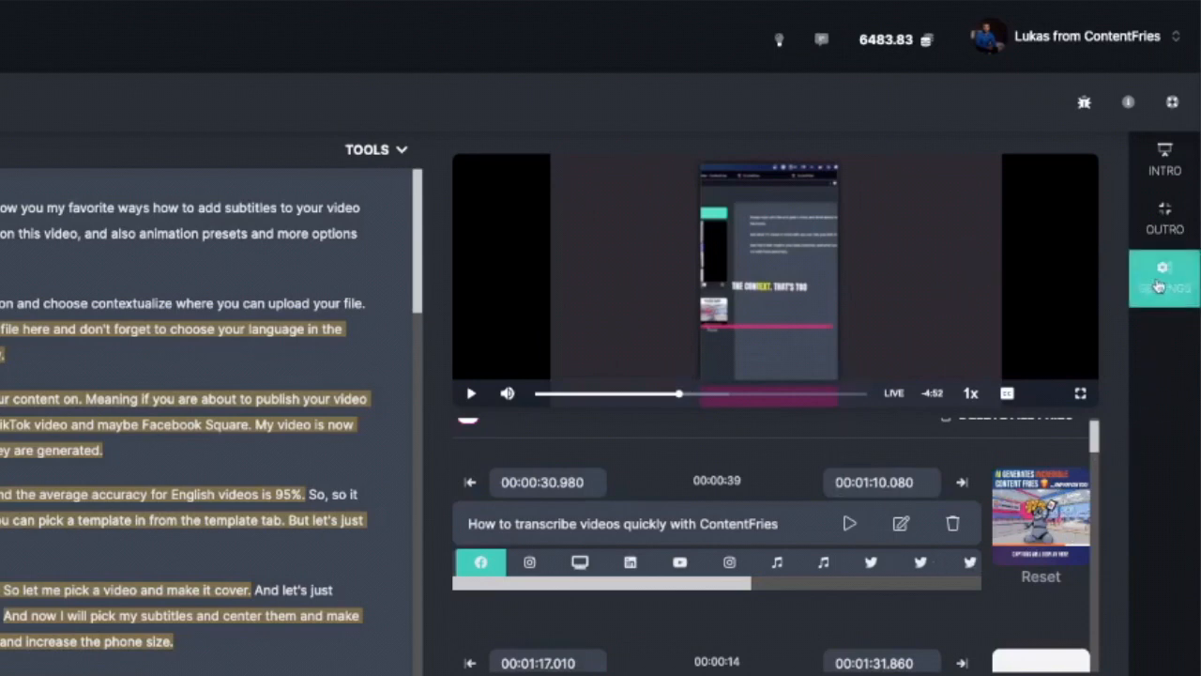
Set the "AI Generates Incredible Content Fries" template as the default template for new fries and close the settings.
click(1162, 294)
click(1089, 175)
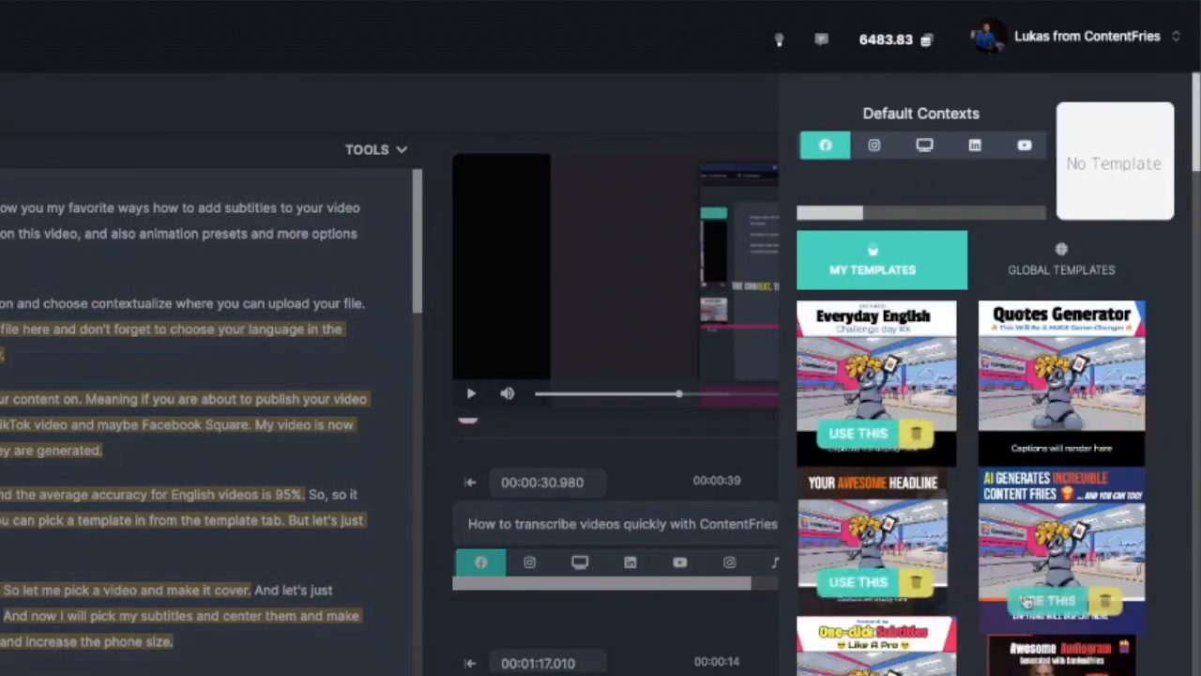
scroll(1032, 587, down, 1)
click(1043, 579)
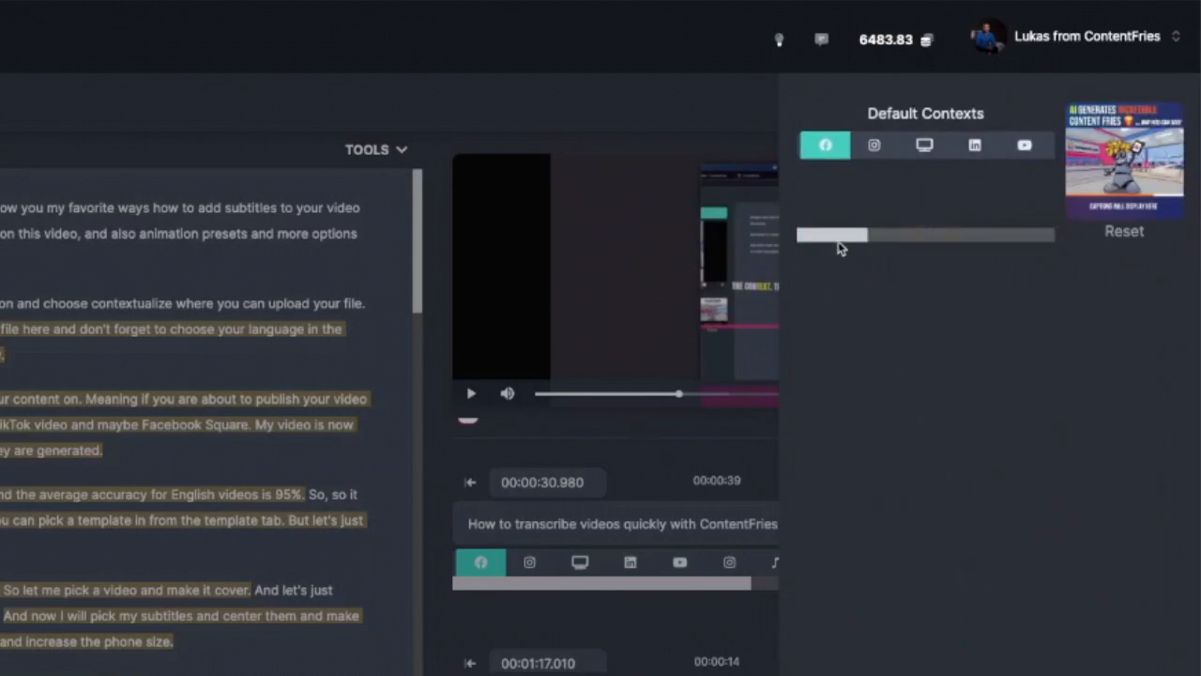
click(692, 385)
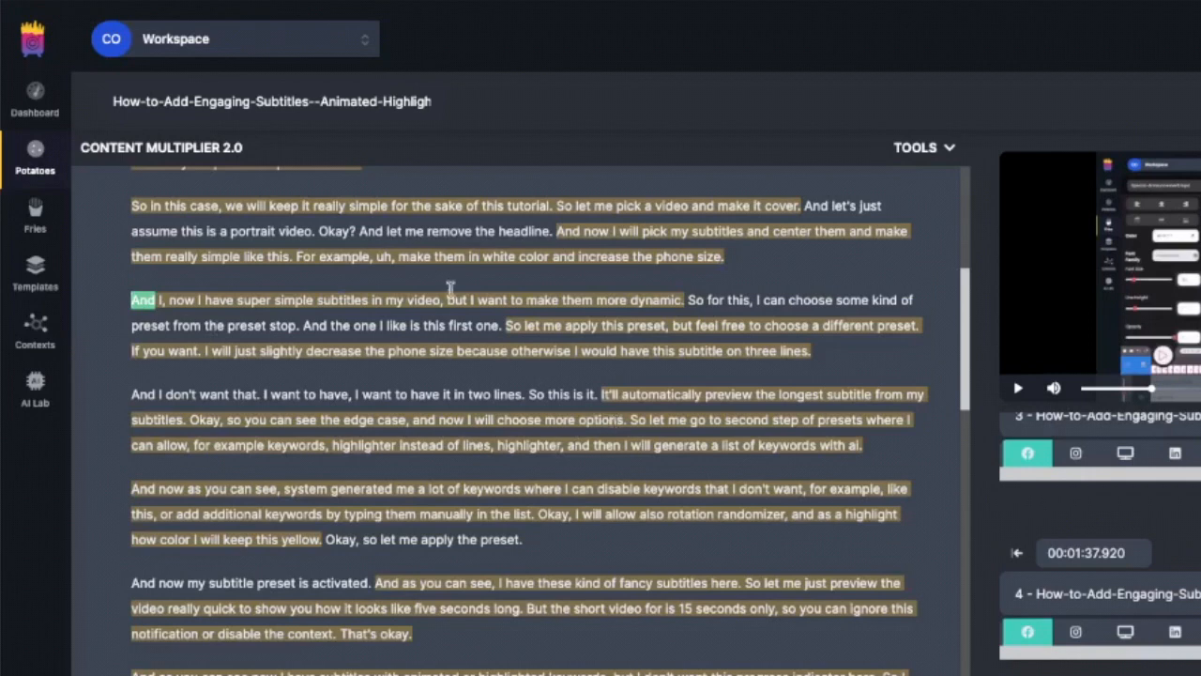
Create a new fry from the transcript passage "And I, now I have super simple subtitles" to "subtitle preset is activated" and return to the full transcript.
drag(130, 299, 373, 579)
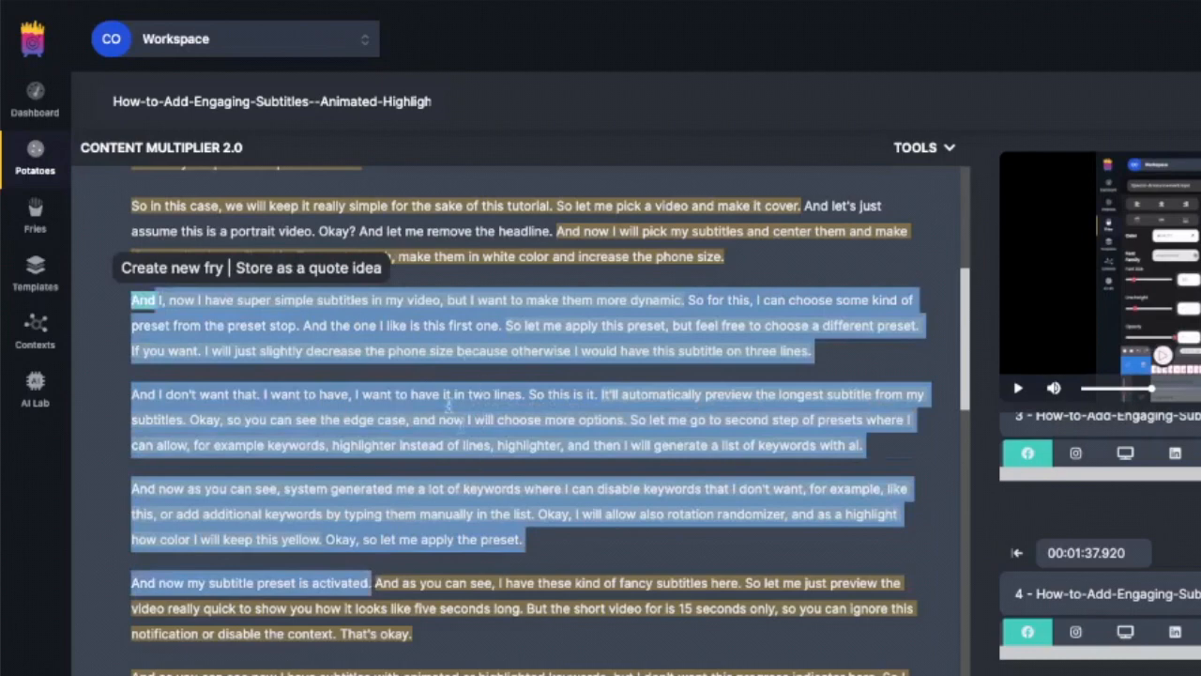
click(165, 269)
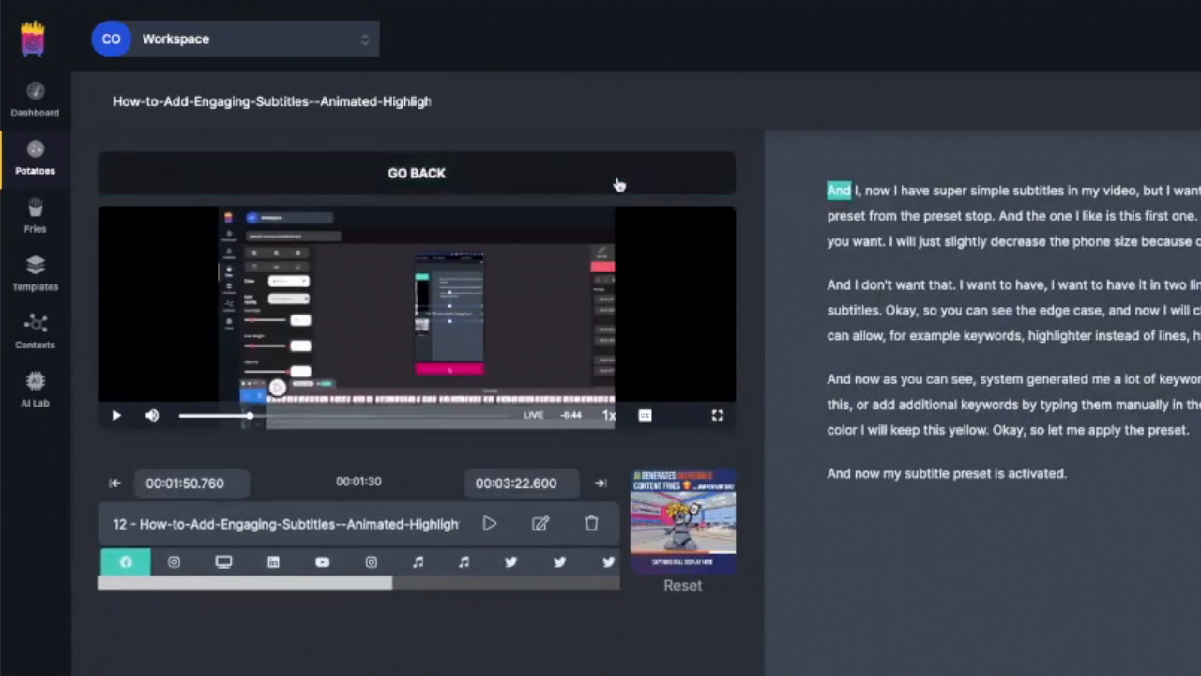
click(557, 182)
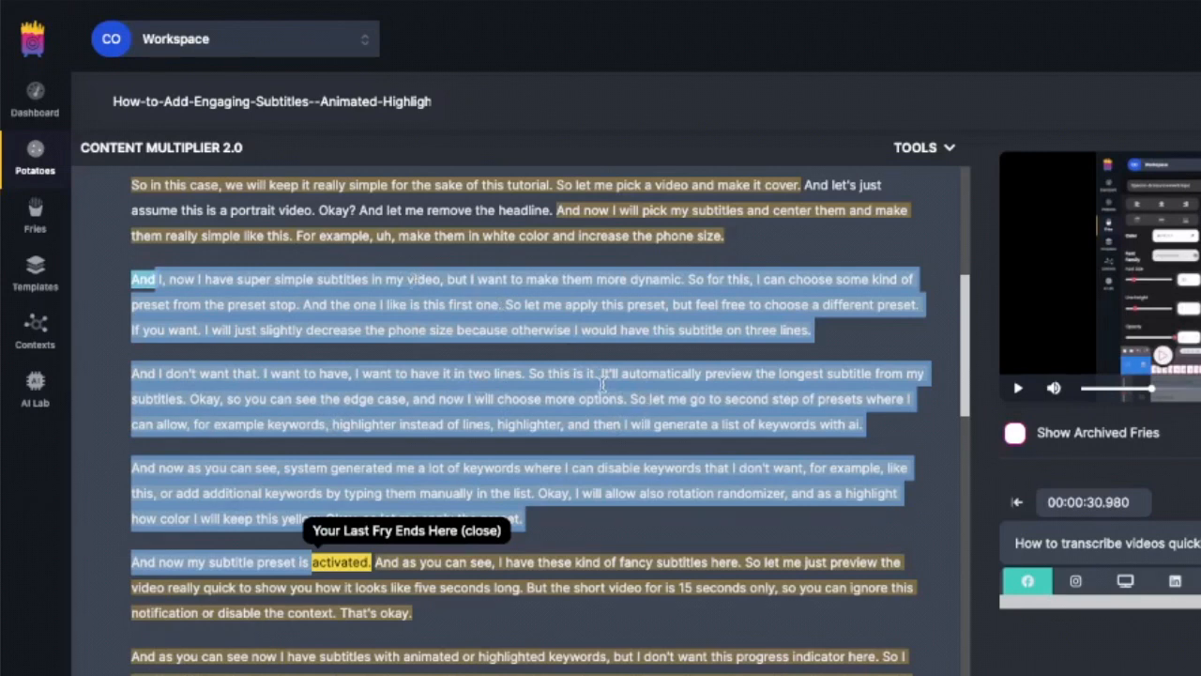
click(529, 374)
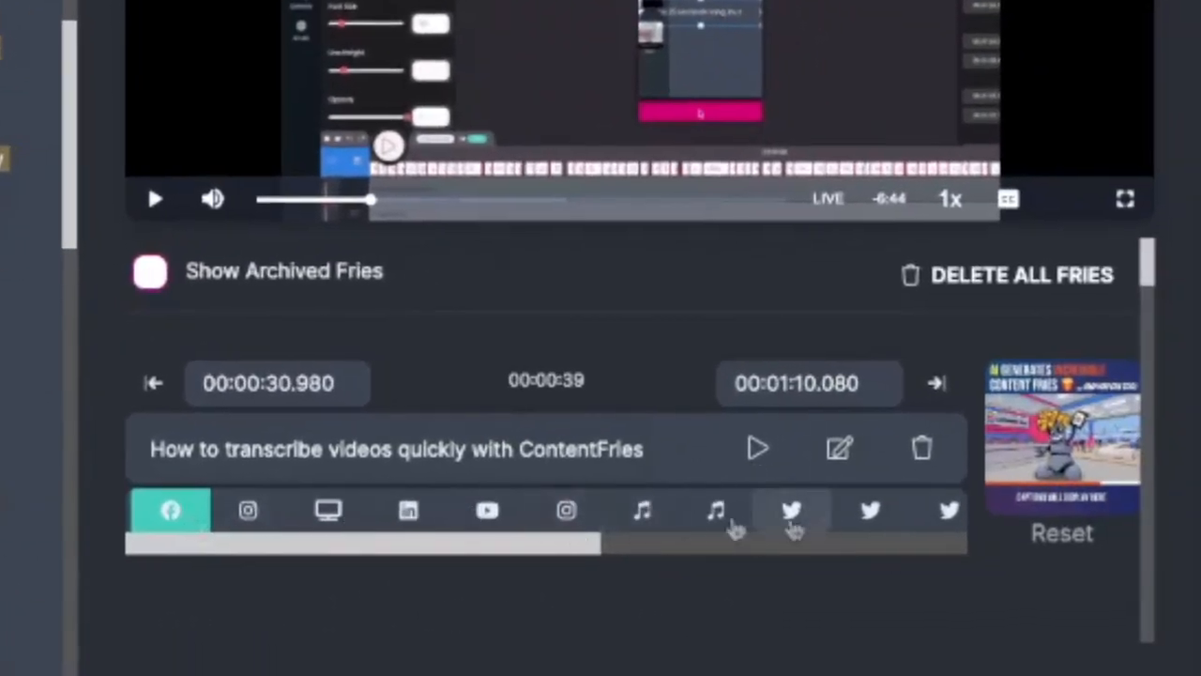
Check the fry list down to the newly added last fry, and generate the content pieces from all fries, approving the generation.
scroll(563, 469, down, 5)
scroll(571, 480, down, 10)
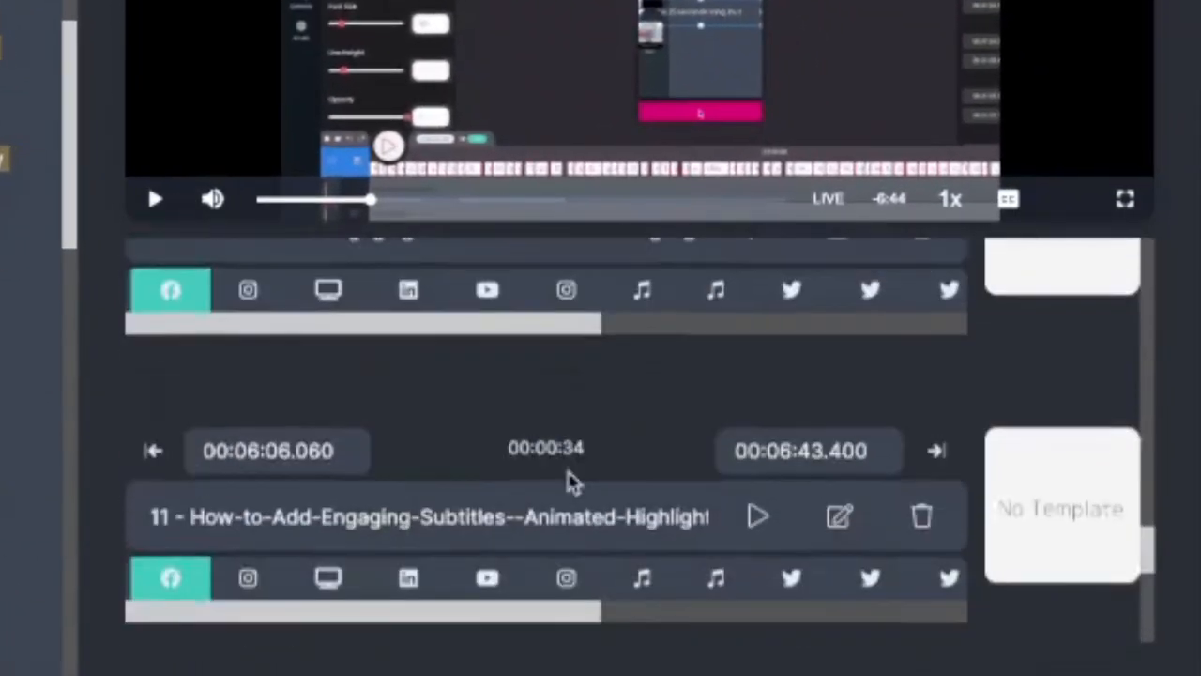
scroll(964, 504, down, 3)
scroll(964, 504, down, 1)
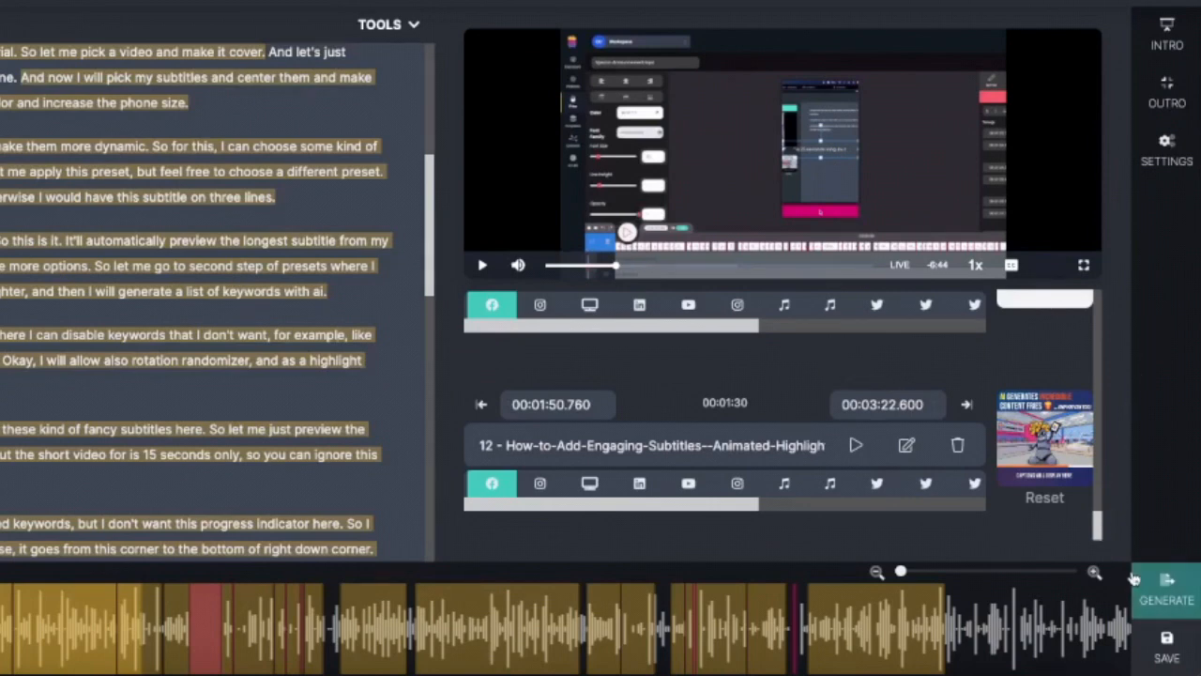
click(1166, 589)
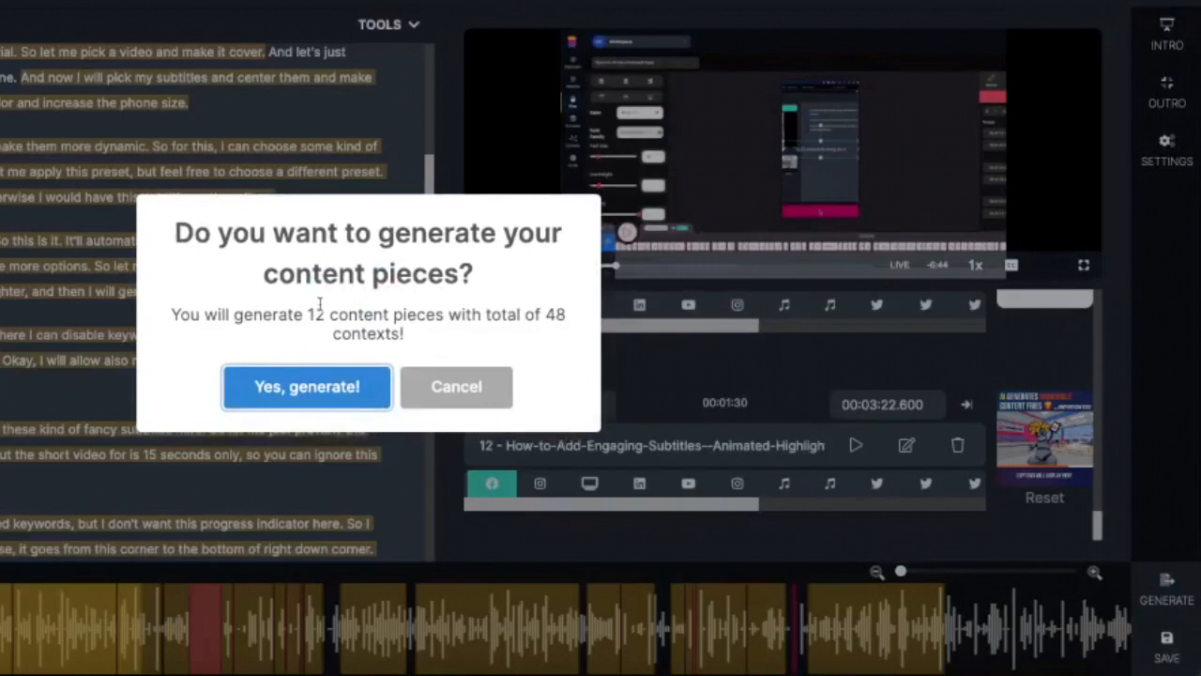
click(306, 386)
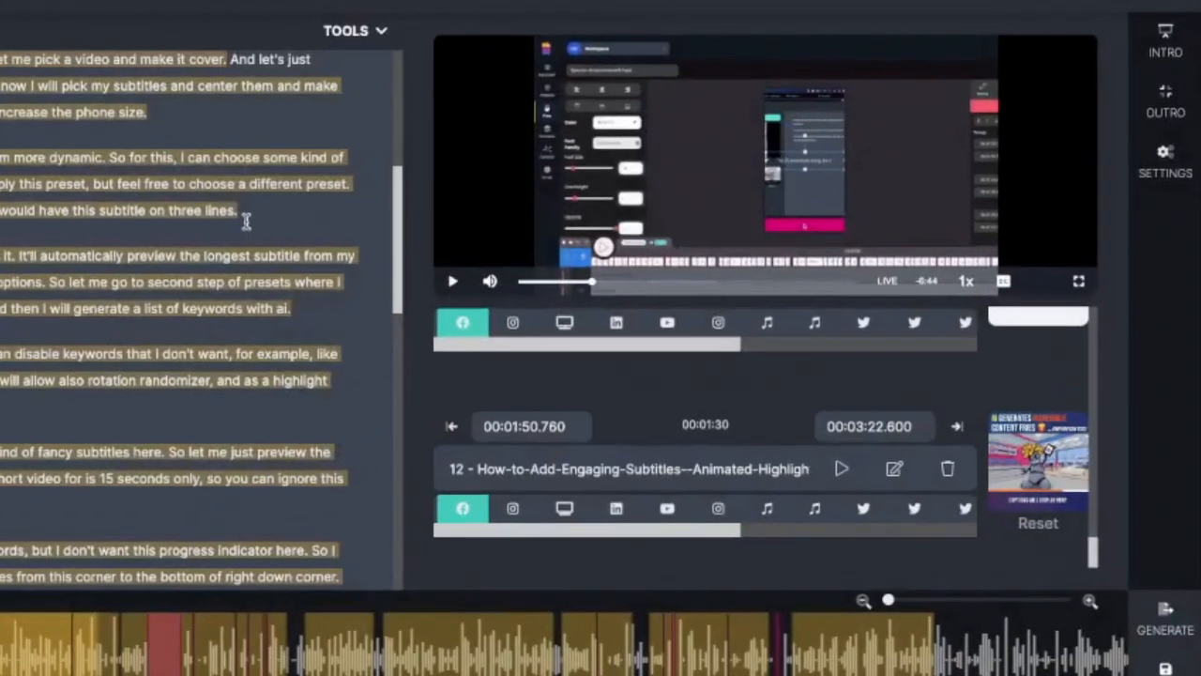